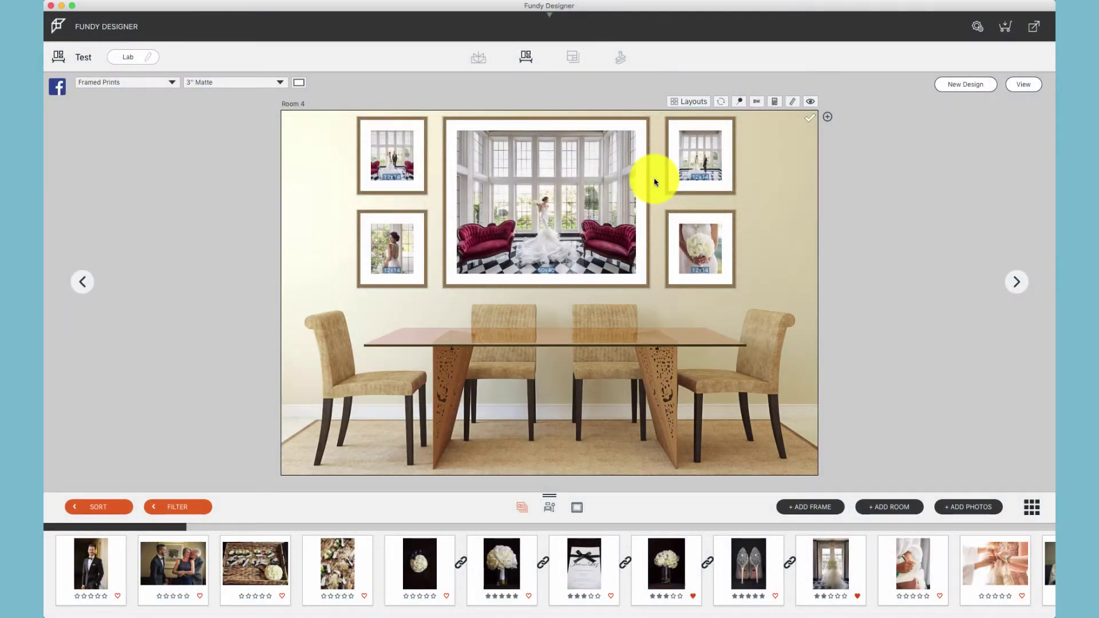
Step: Choose Product Pricing from the orders (cart) menu and dismiss the proofing view so pricing loads
left_click(290, 0)
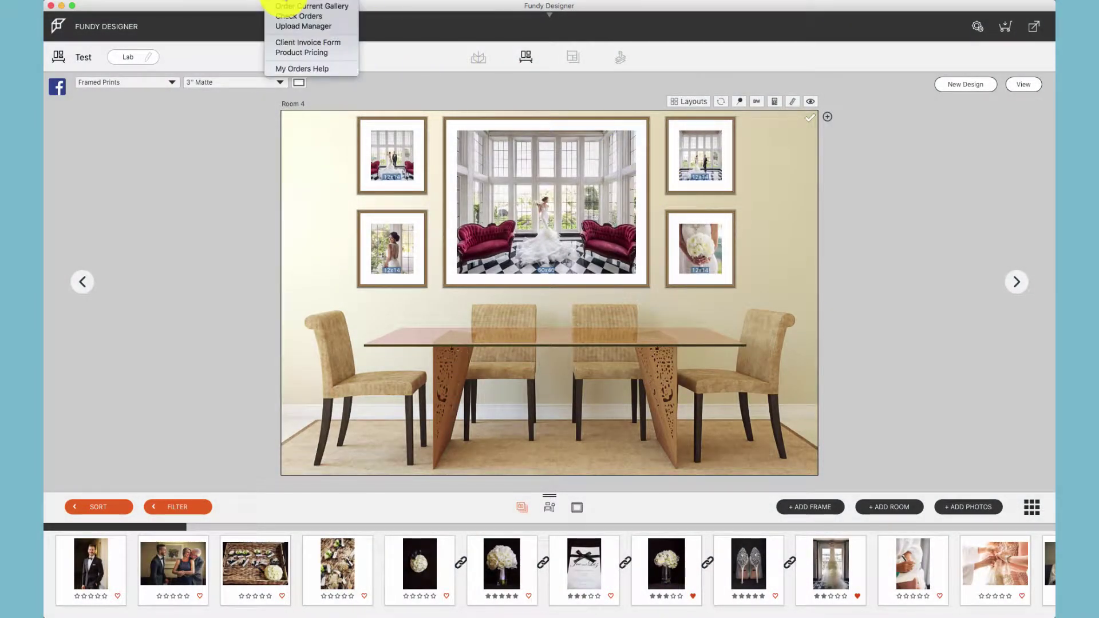
left_click(292, 53)
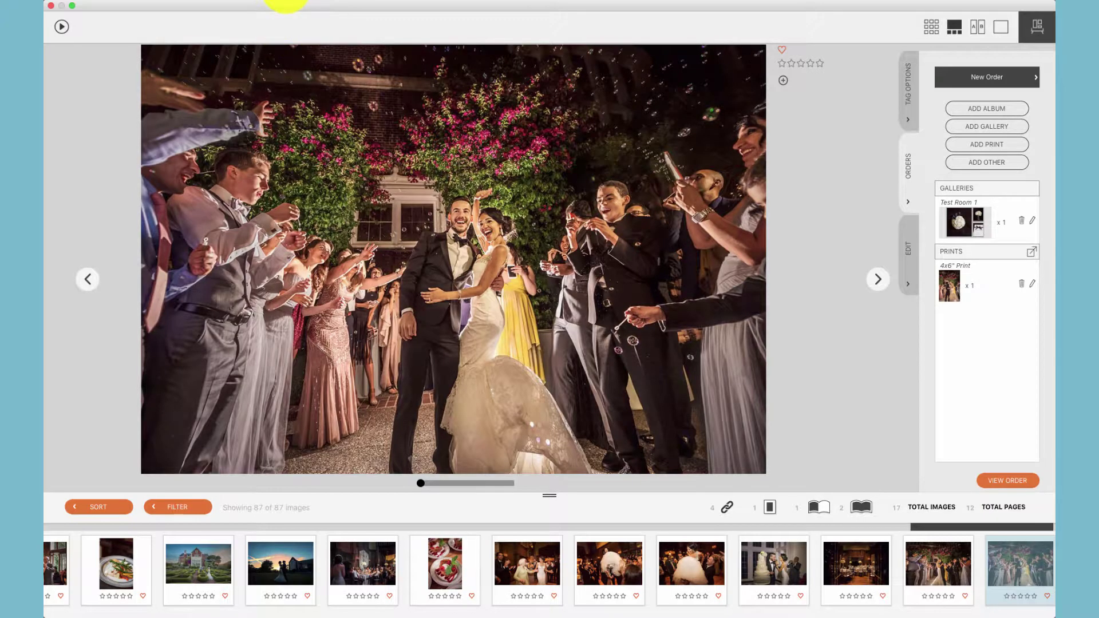
left_click(286, 2)
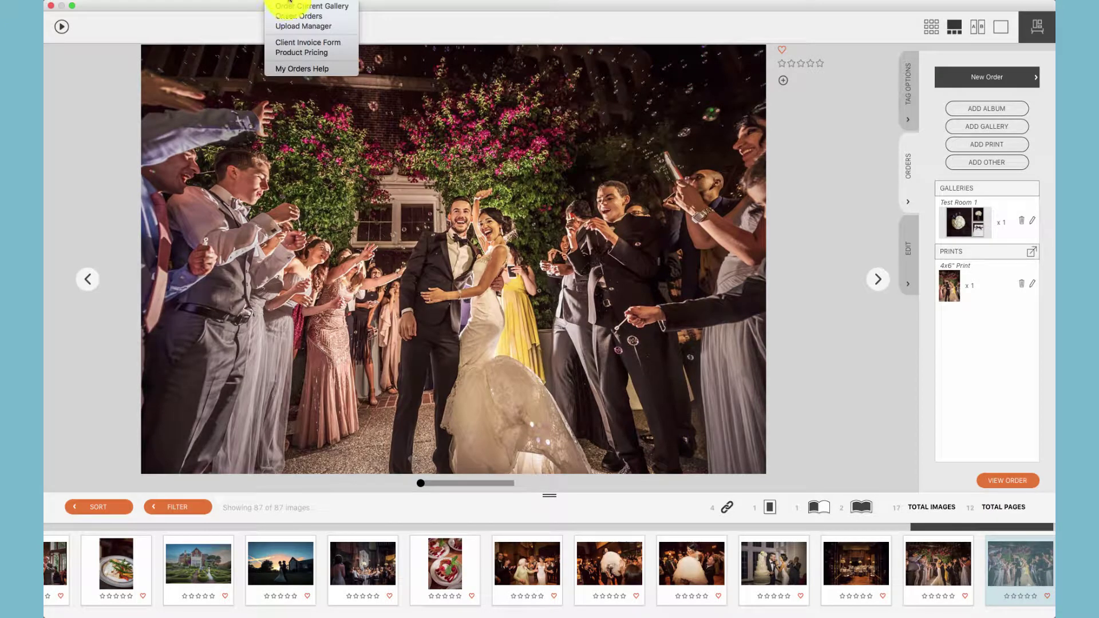
left_click(299, 53)
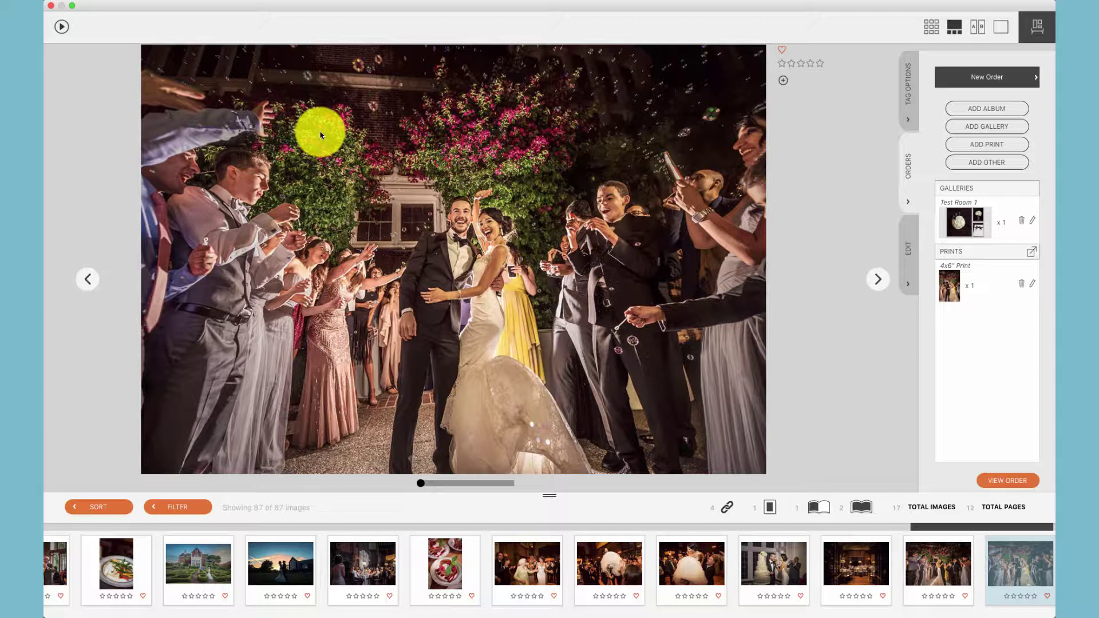
left_click(51, 7)
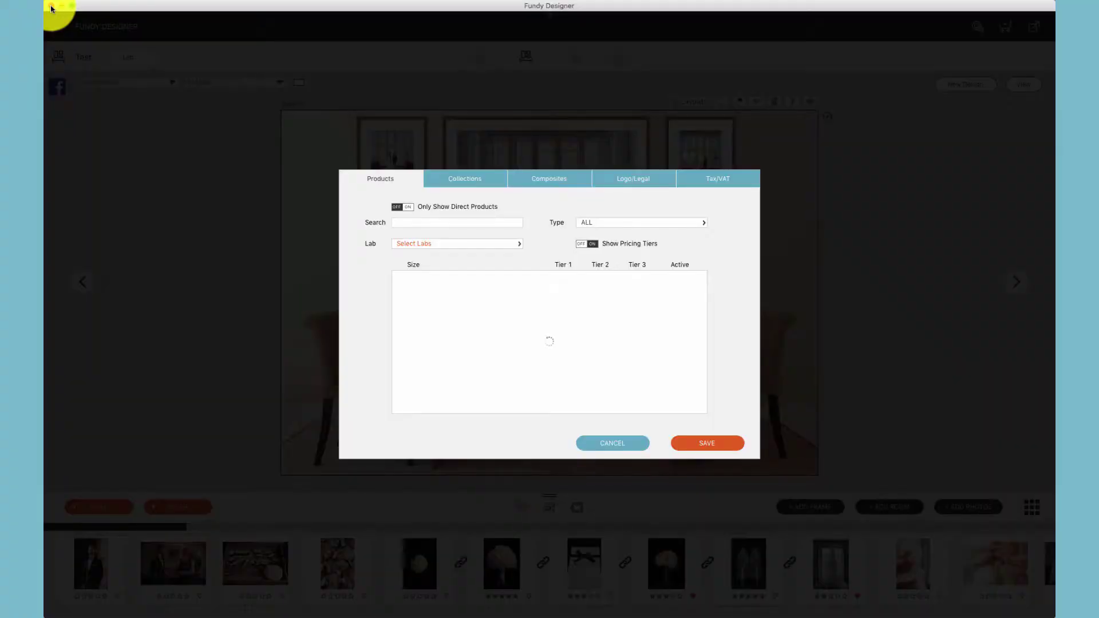
Step: Select Generic Standard, Bay Photo, Artsy Couture and C4 Sizes in the Lab list to load sizes
left_click(513, 245)
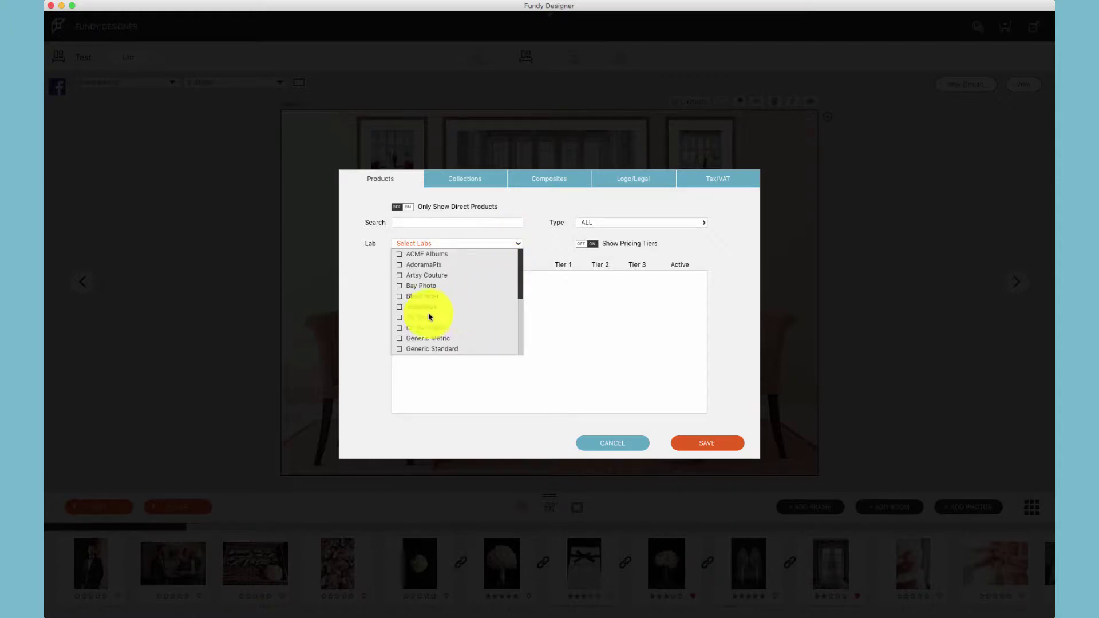
left_click(399, 349)
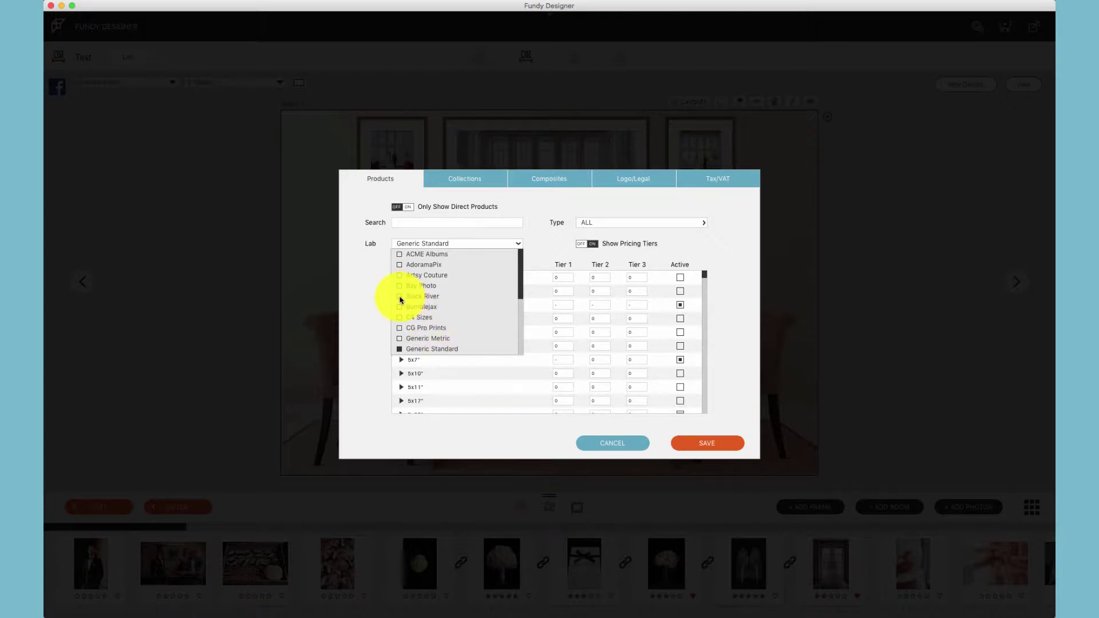
left_click(399, 286)
left_click(399, 276)
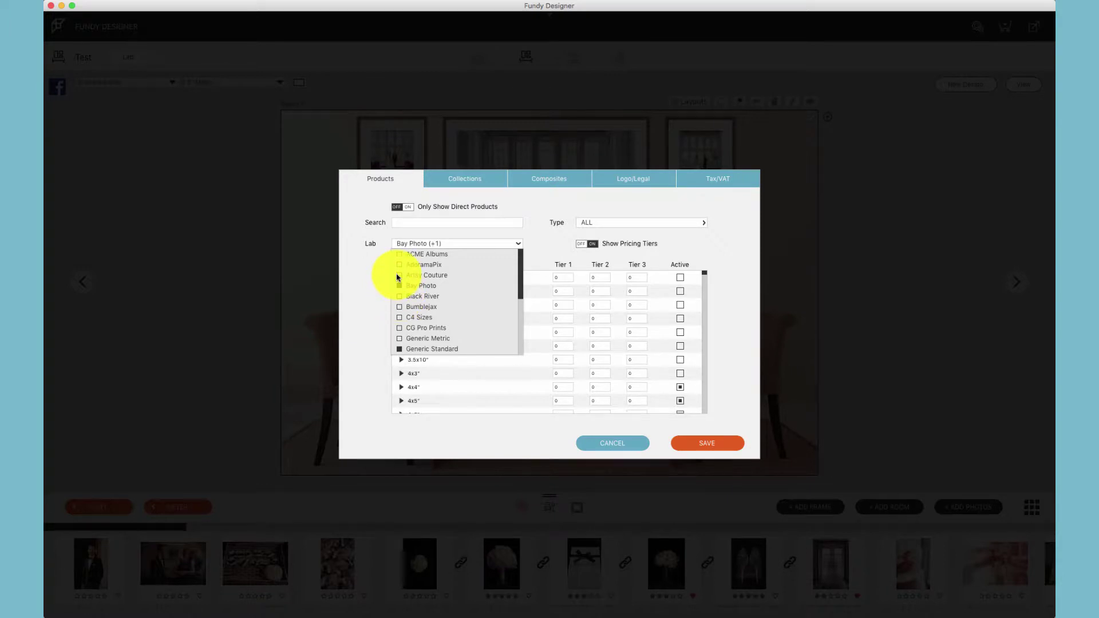
left_click(400, 317)
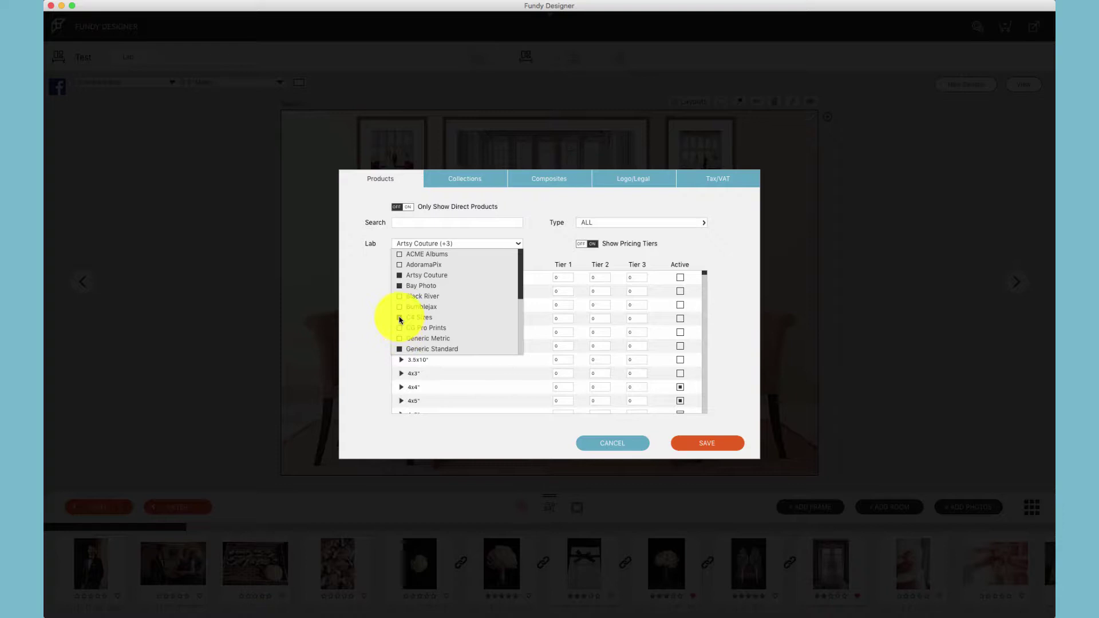
left_click(589, 226)
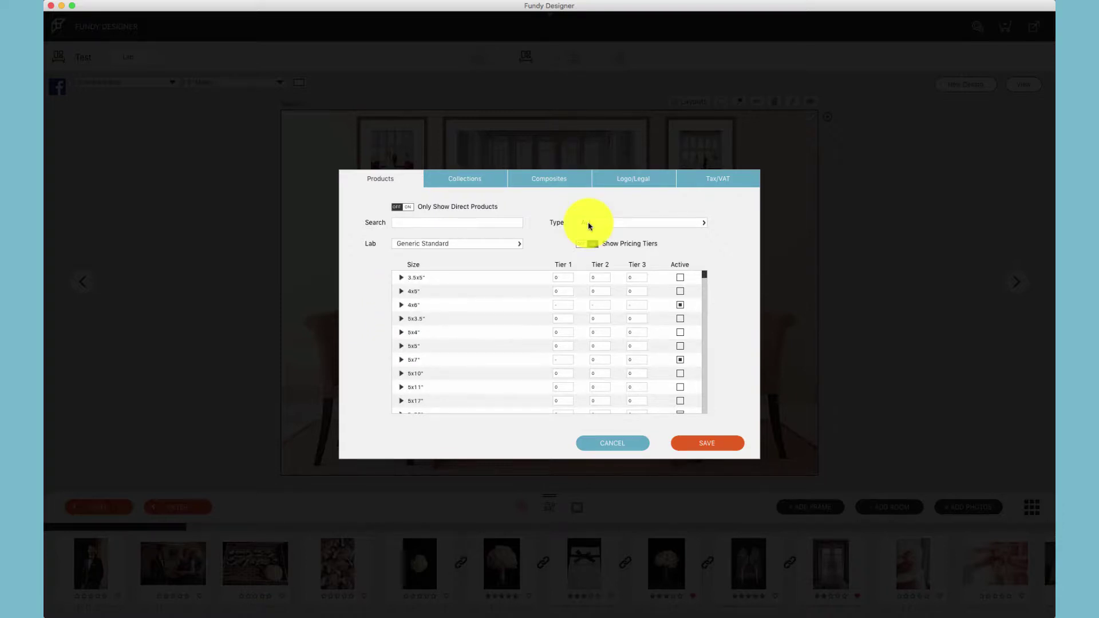
Step: Filter the product Type list to Canvas, Wood, Metal and Acrylic
left_click(589, 226)
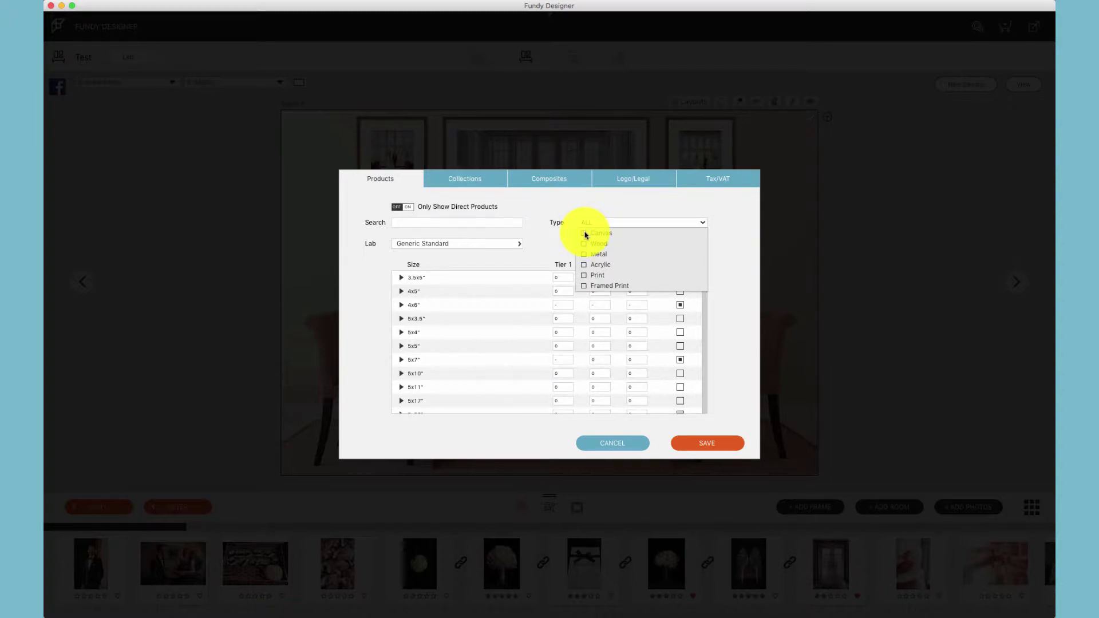
left_click(585, 234)
left_click(585, 244)
left_click(584, 255)
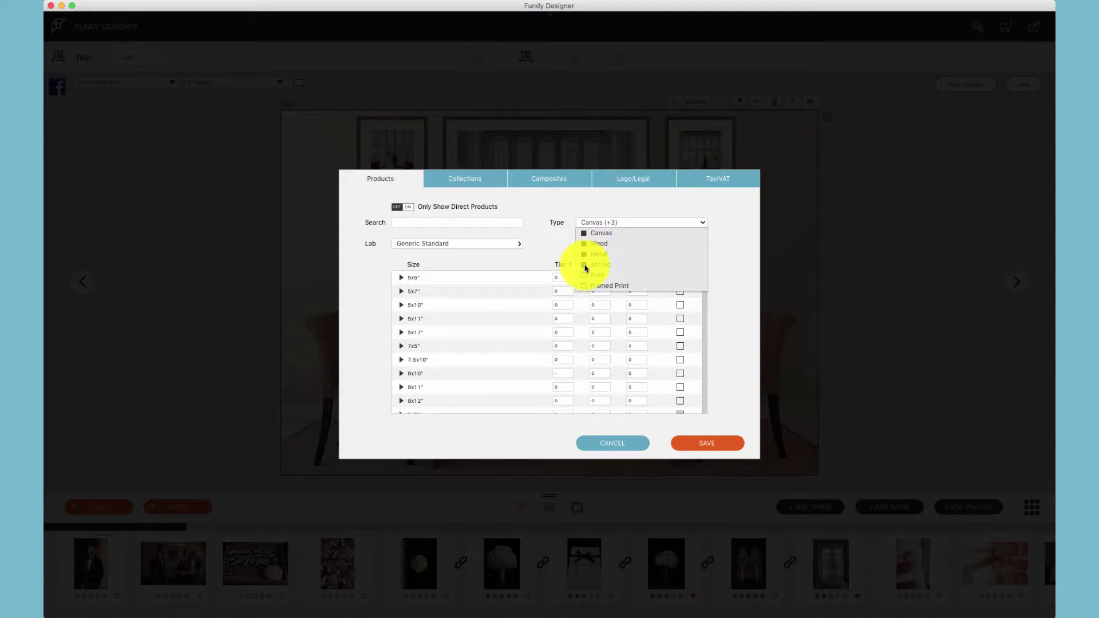
left_click(545, 246)
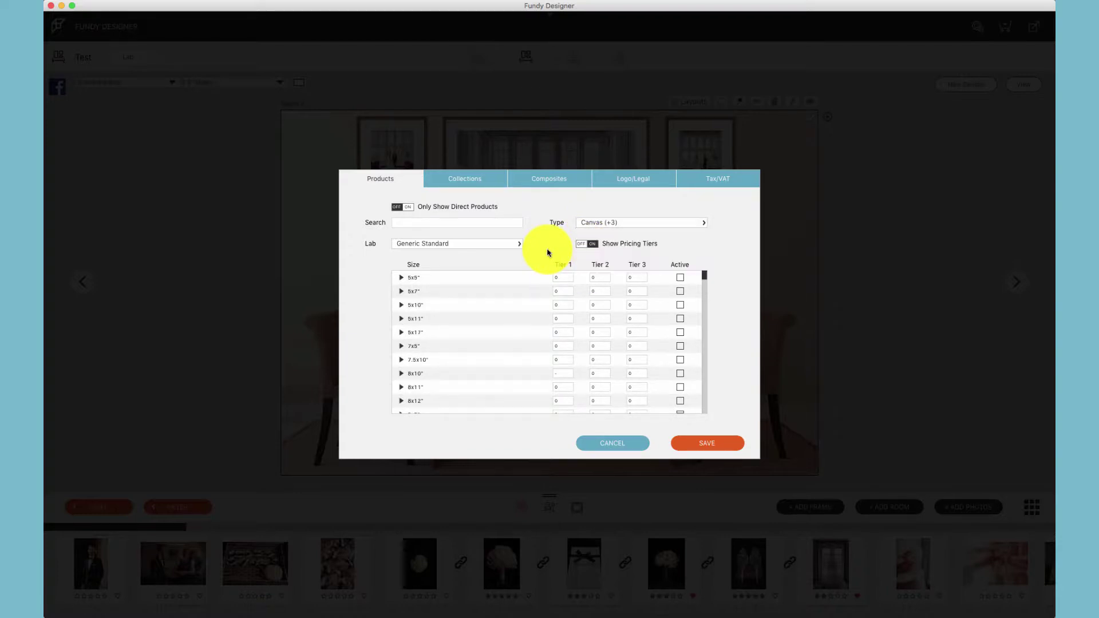
left_click(618, 224)
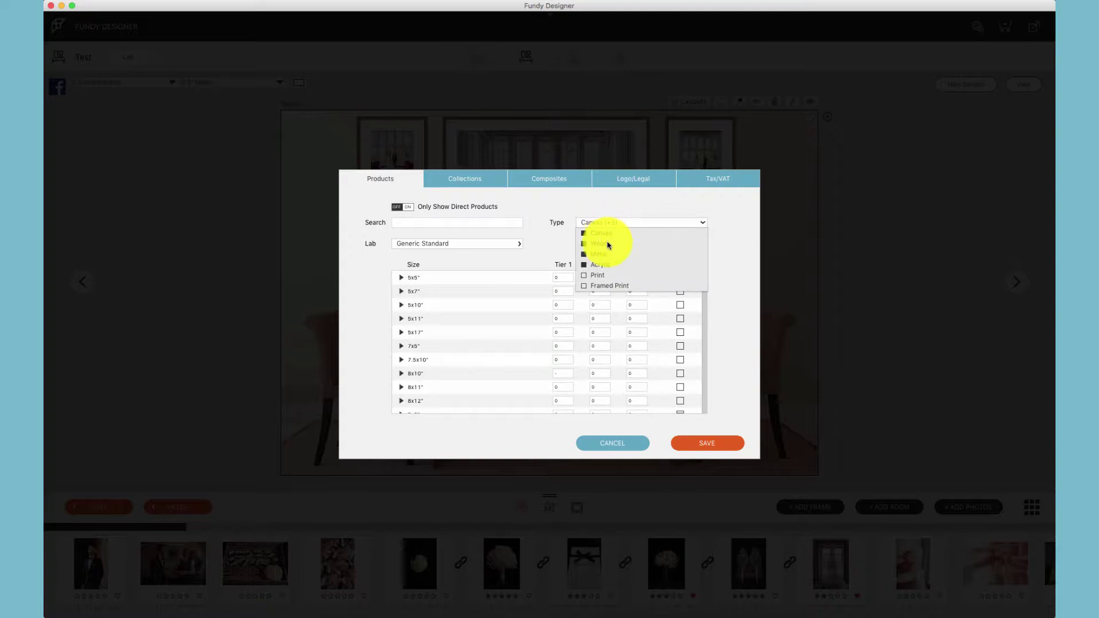
left_click(538, 234)
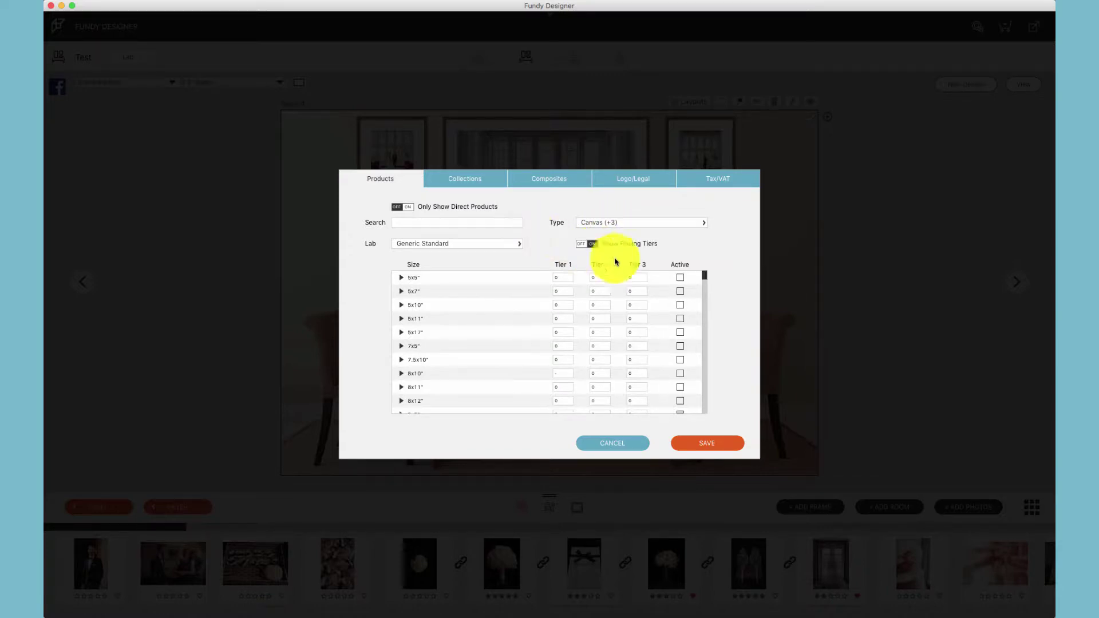
left_click_drag(704, 276, 707, 294)
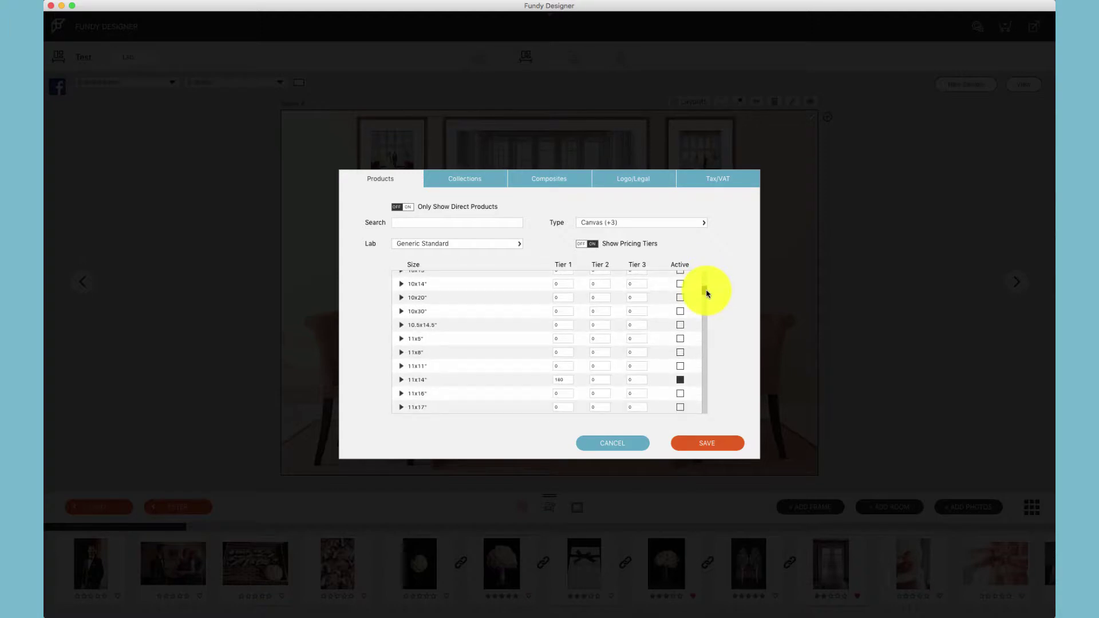
scroll(704, 295, "down", 3)
scroll(704, 294, "up", 2)
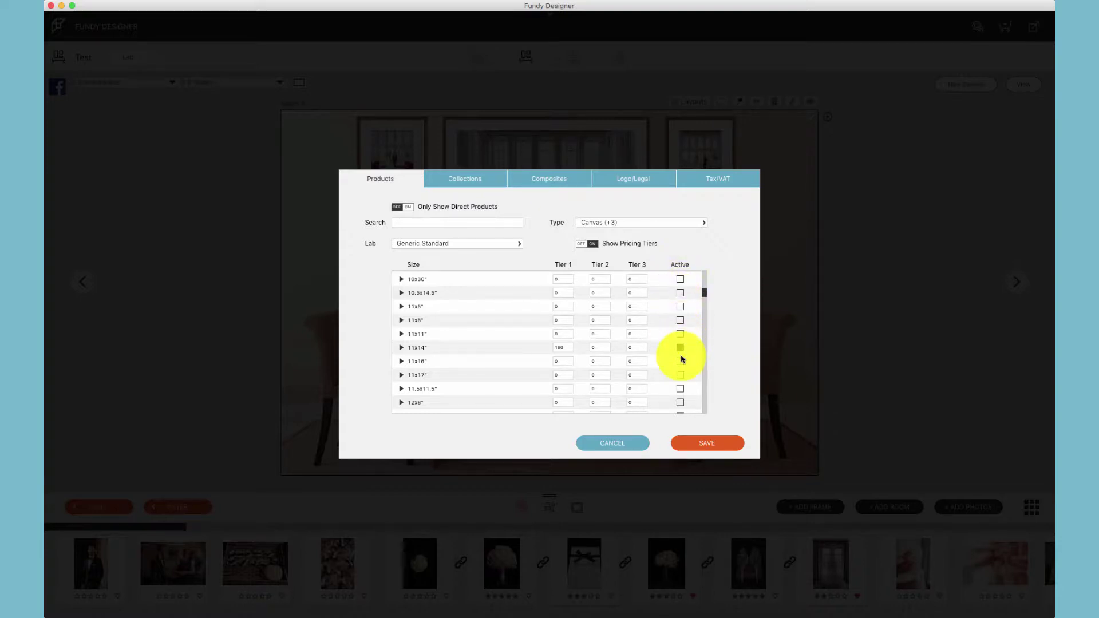
left_click(681, 279)
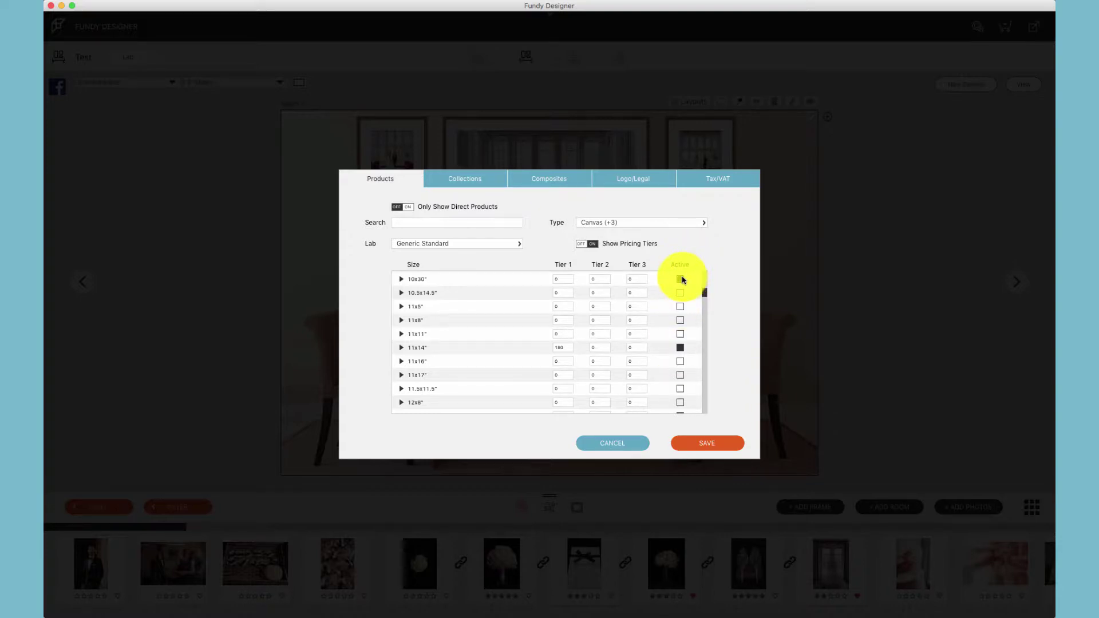
left_click(682, 280)
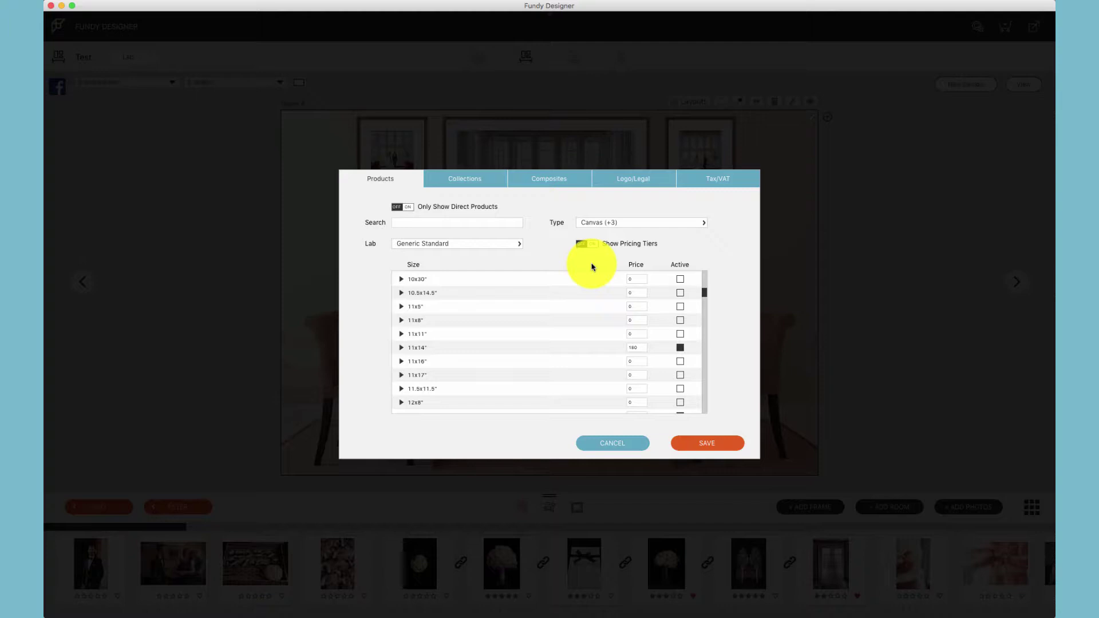
left_click(592, 246)
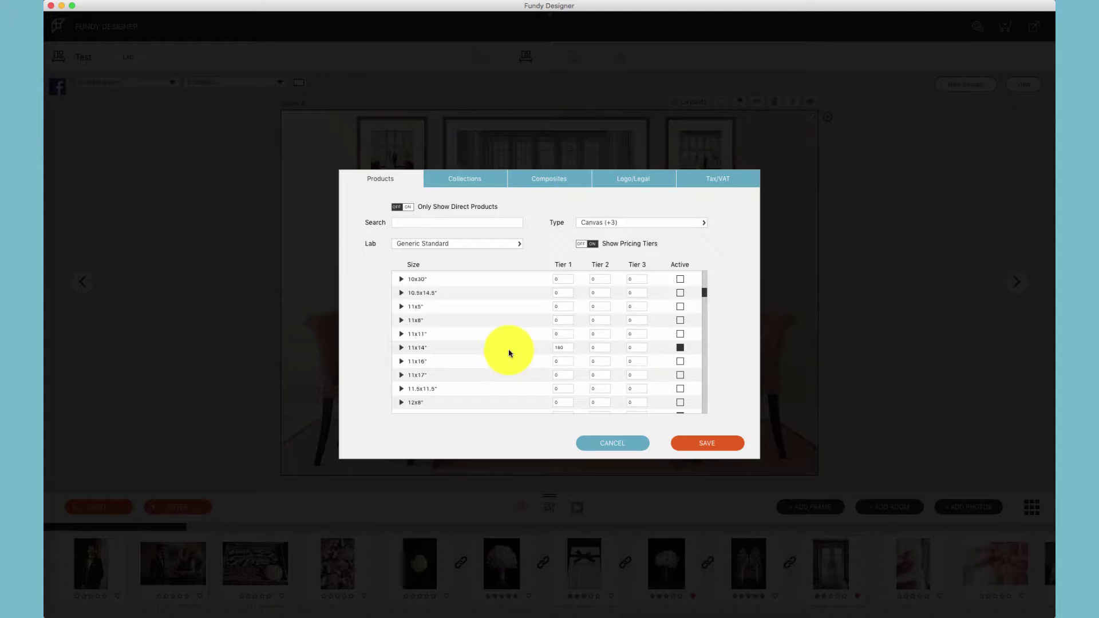
Step: Check the tier prices for the active 4x6", 5x7" and 6x4" print sizes
left_click(591, 223)
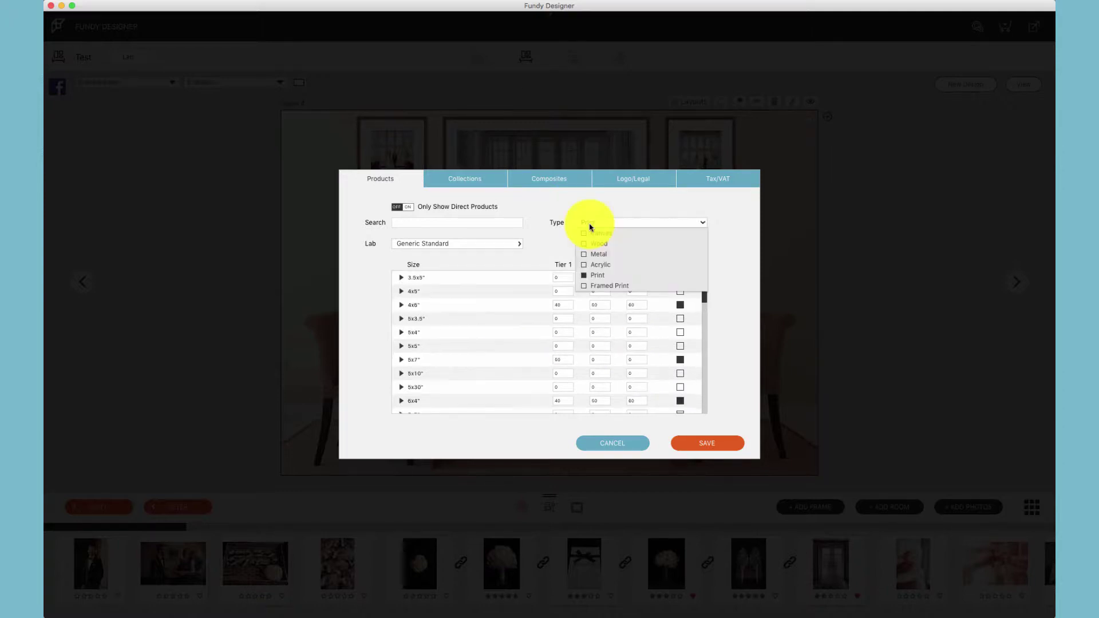
left_click(591, 225)
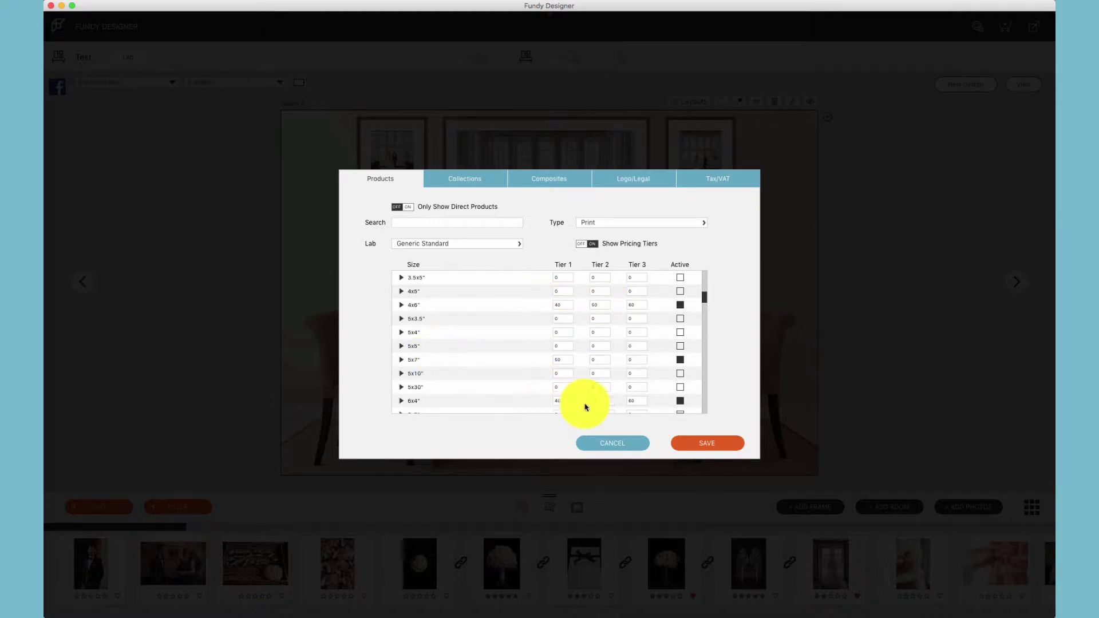
scroll(527, 393, "down", 3)
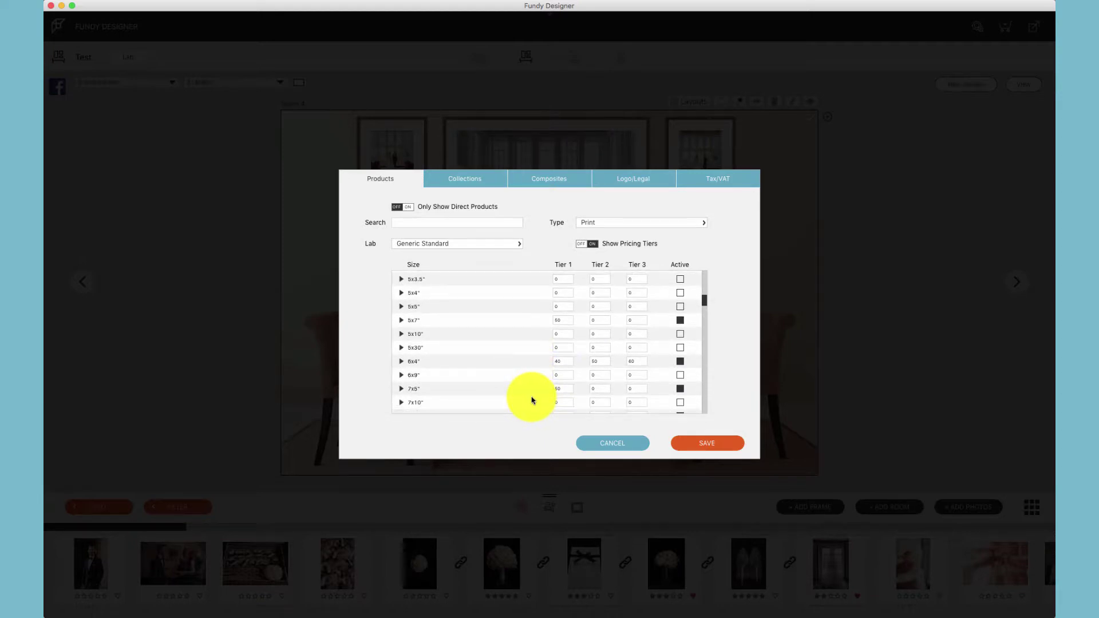
scroll(527, 393, "up", 3)
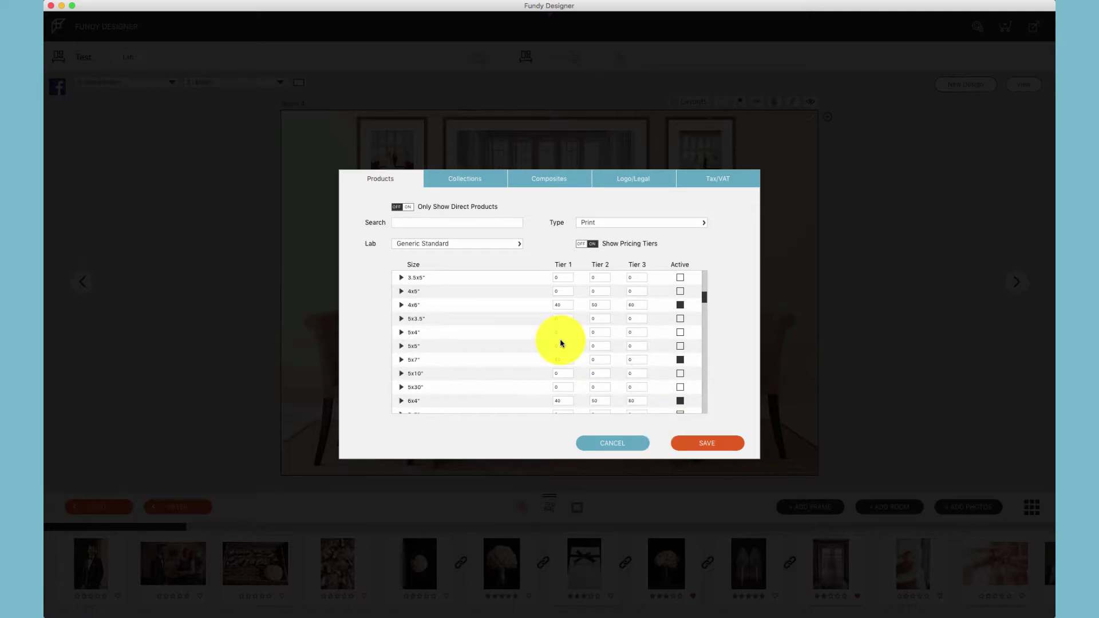
left_click(593, 224)
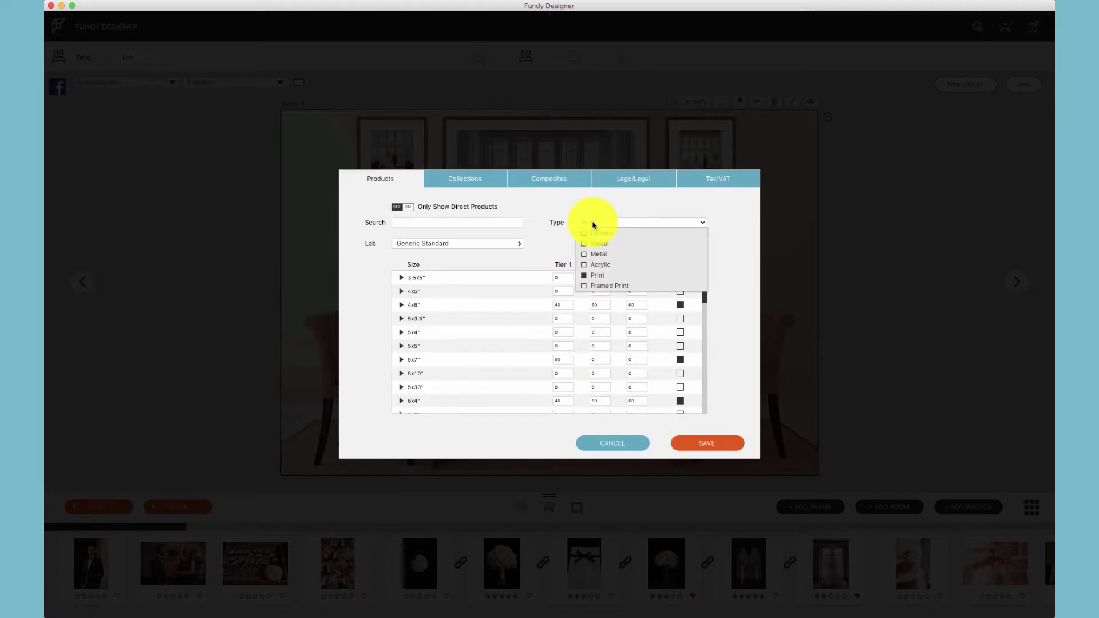
Step: Close the Type list with Print still selected
left_click(601, 226)
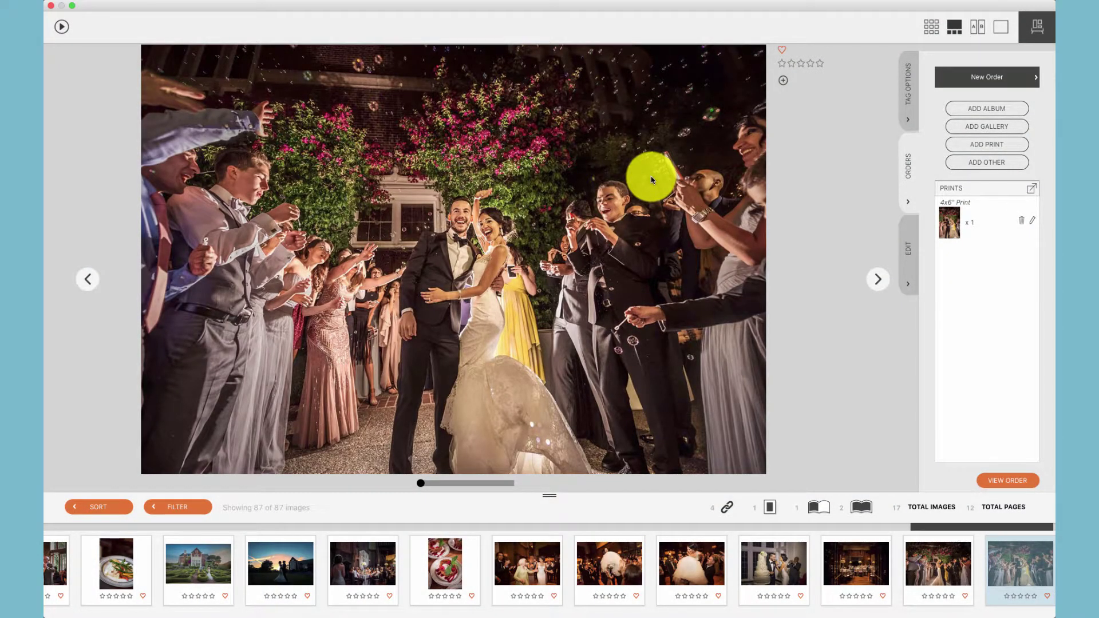
Step: Add a print to the order as an 11x14 1.5" canvas
left_click(981, 145)
left_click(653, 258)
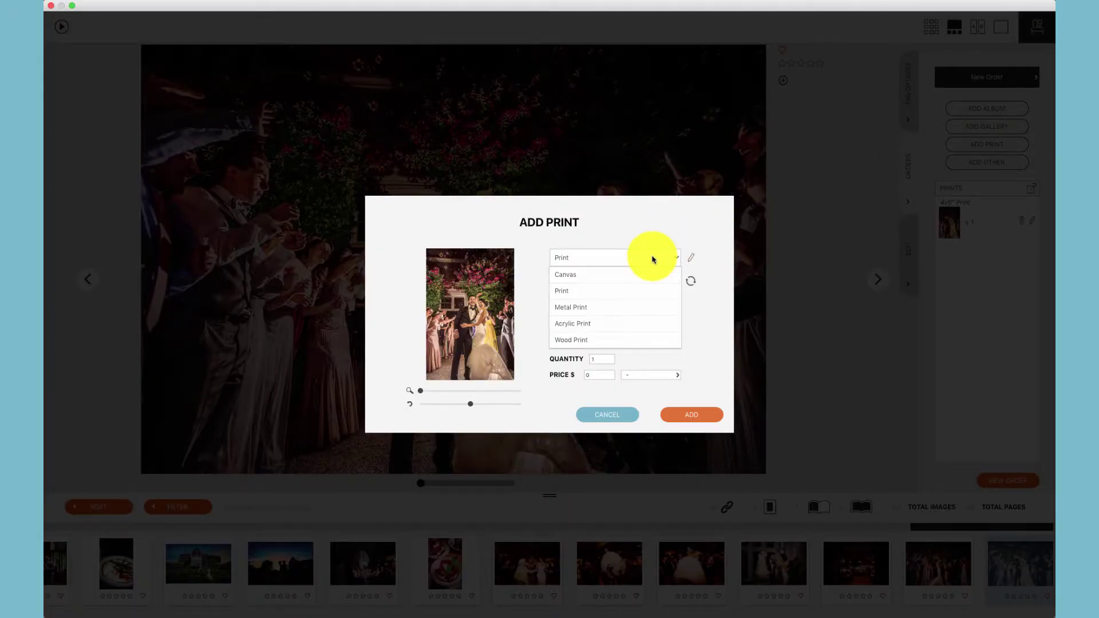
left_click(648, 277)
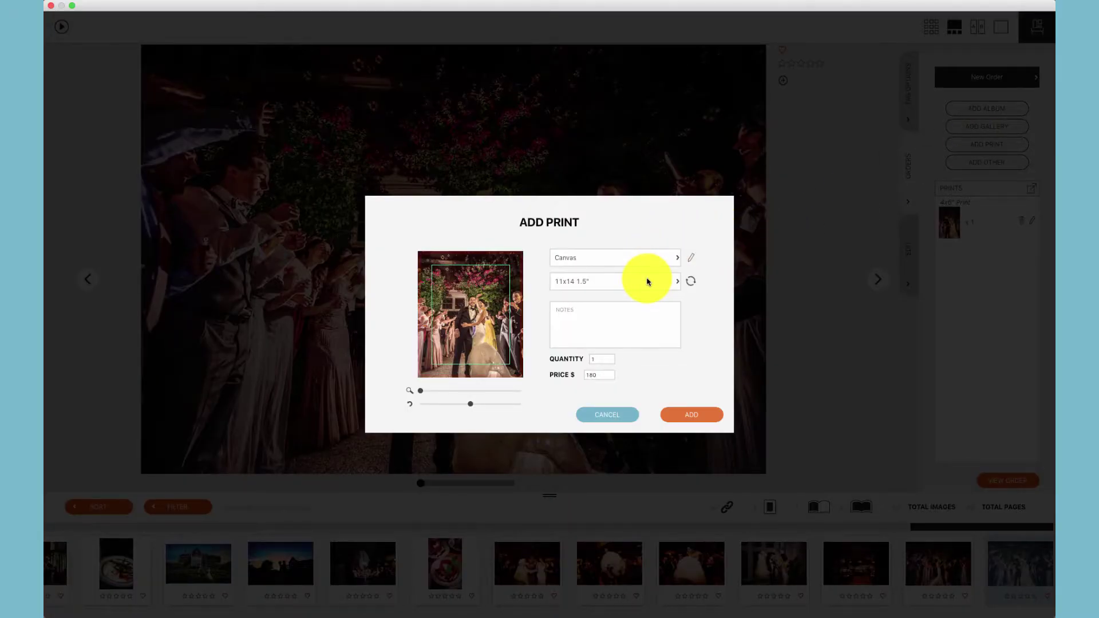
left_click(648, 282)
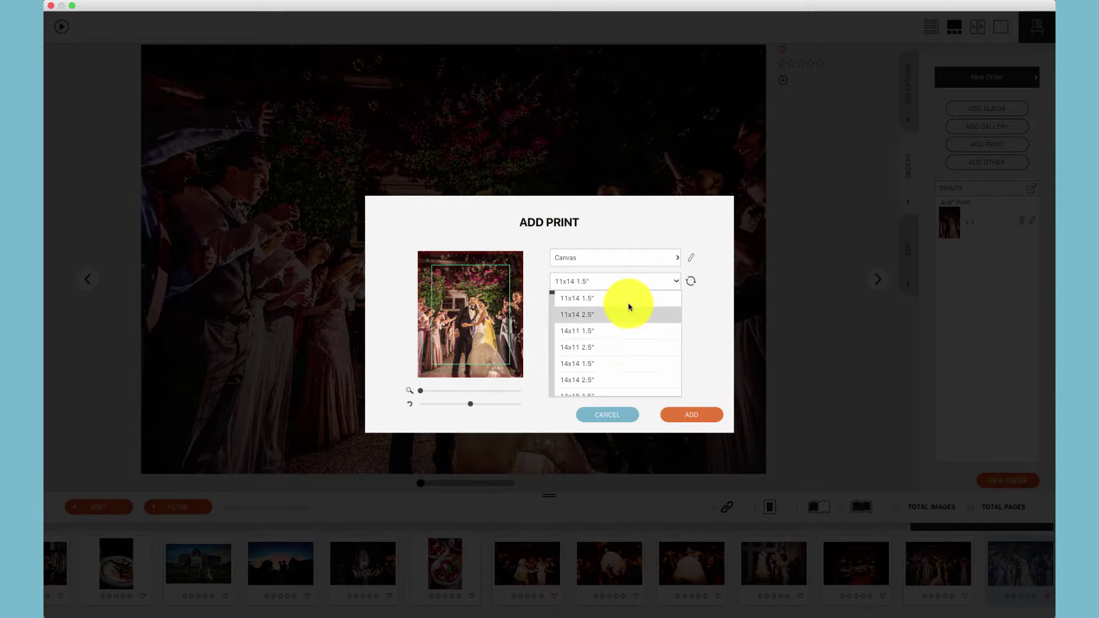
left_click(636, 296)
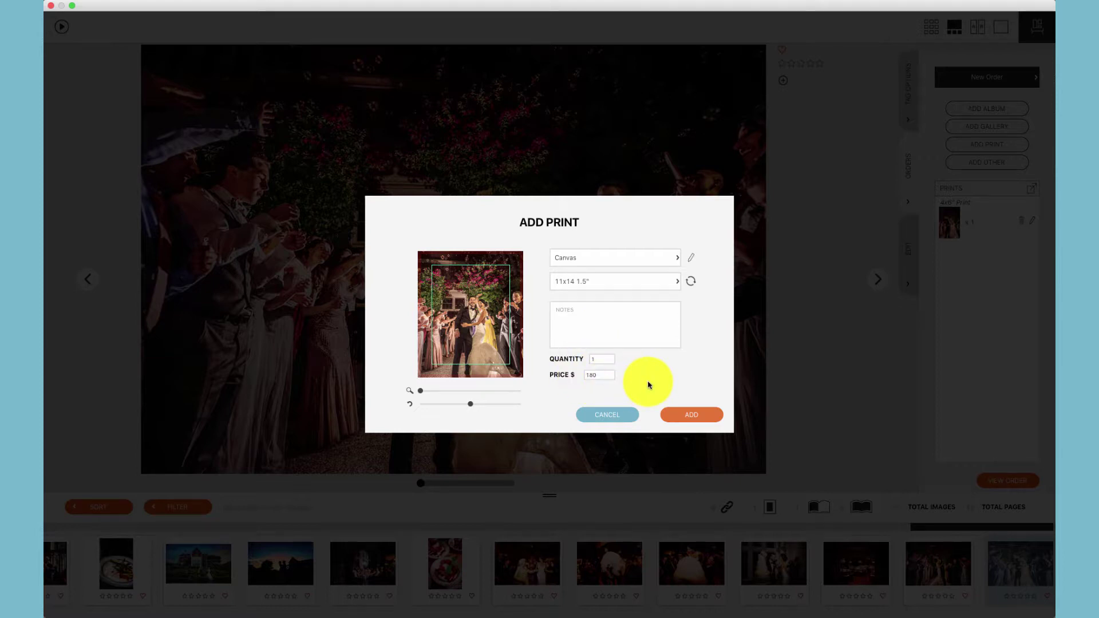
Step: Change it to a Tier 1 standard print at 5x7", rotated to landscape 7x5"
left_click(635, 258)
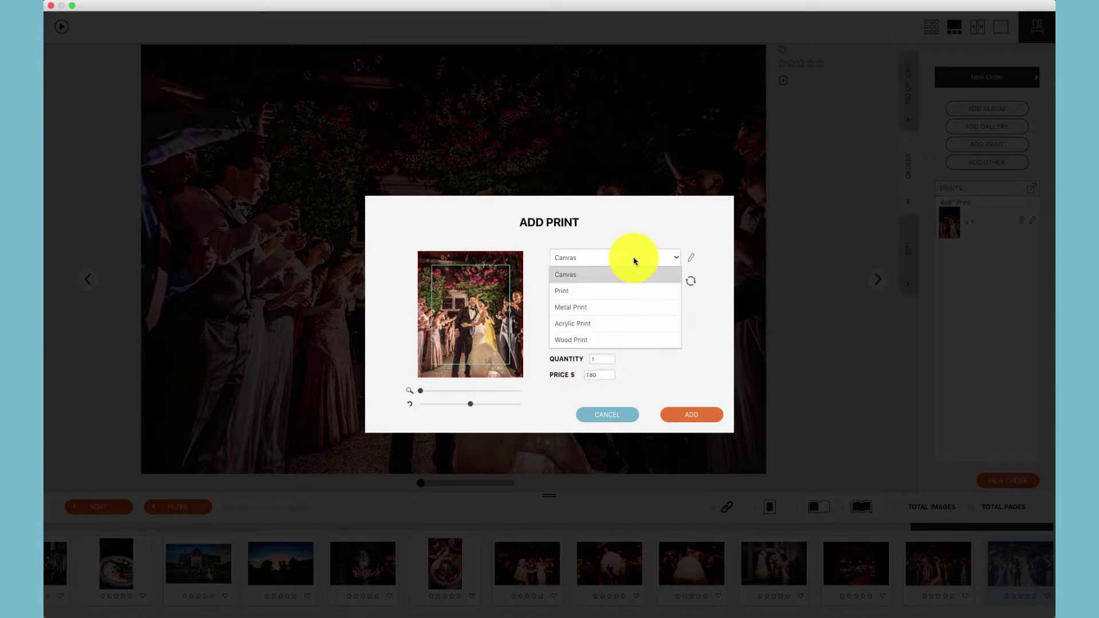
left_click(633, 290)
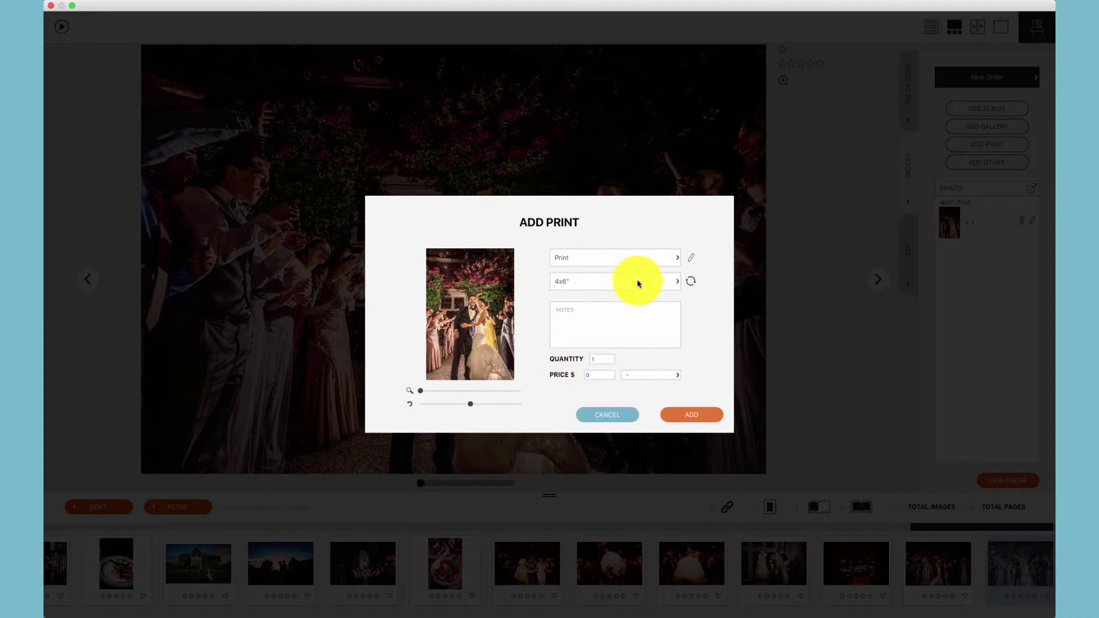
left_click(650, 378)
left_click(655, 403)
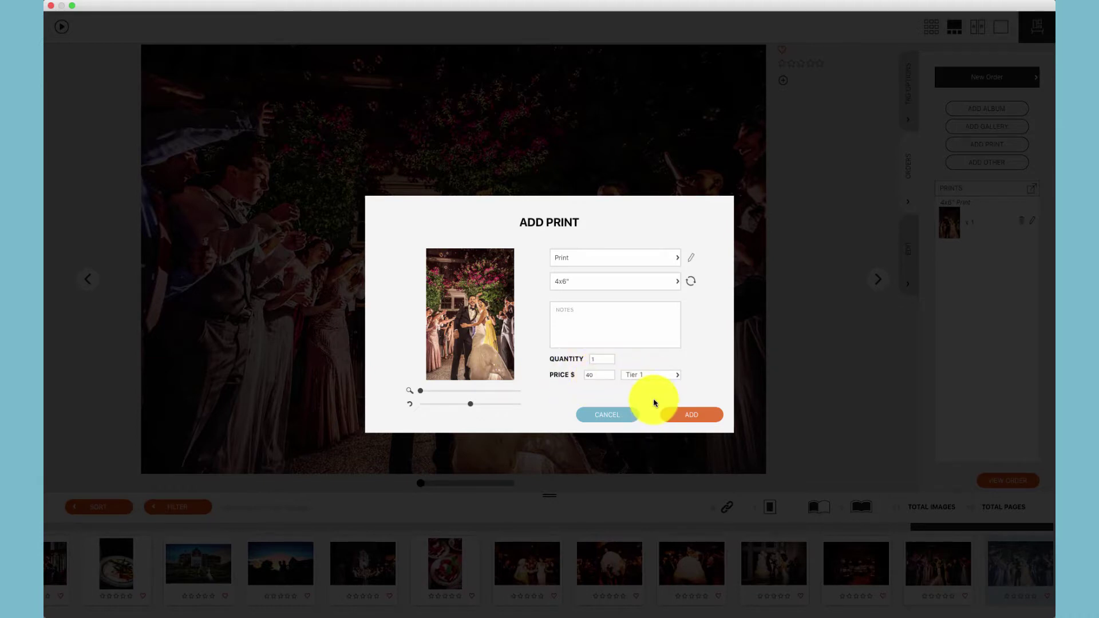
left_click(640, 282)
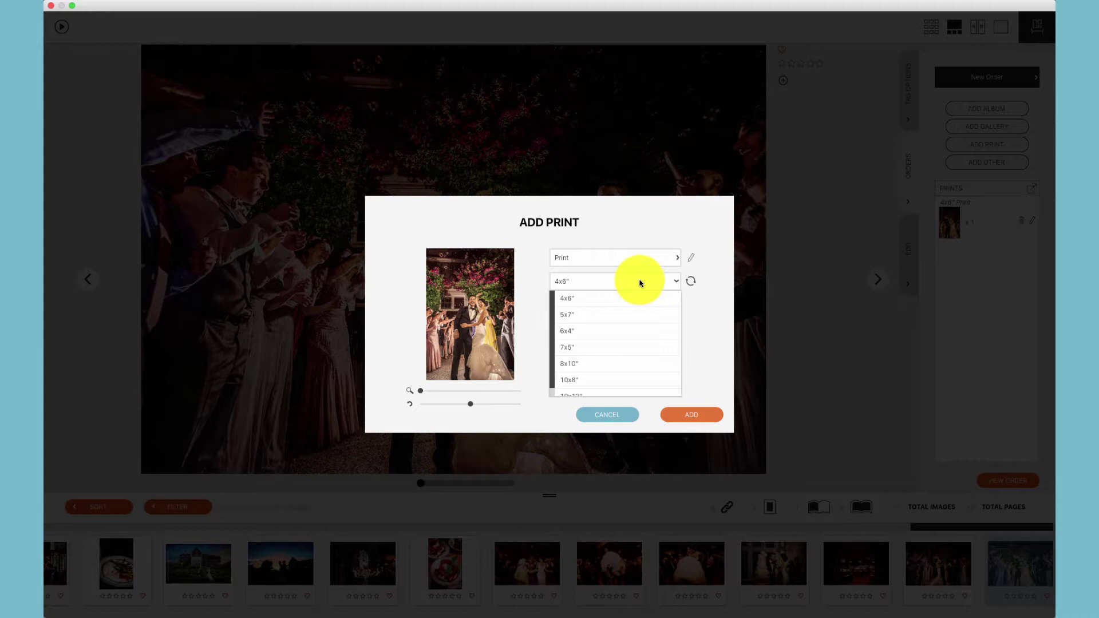
left_click(637, 315)
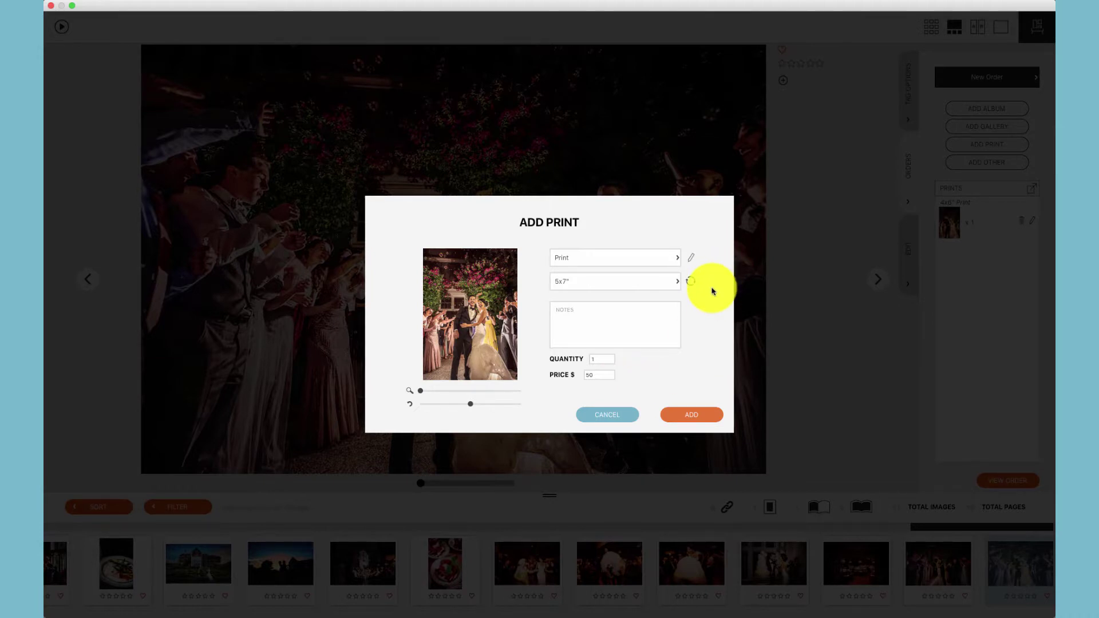
left_click(691, 283)
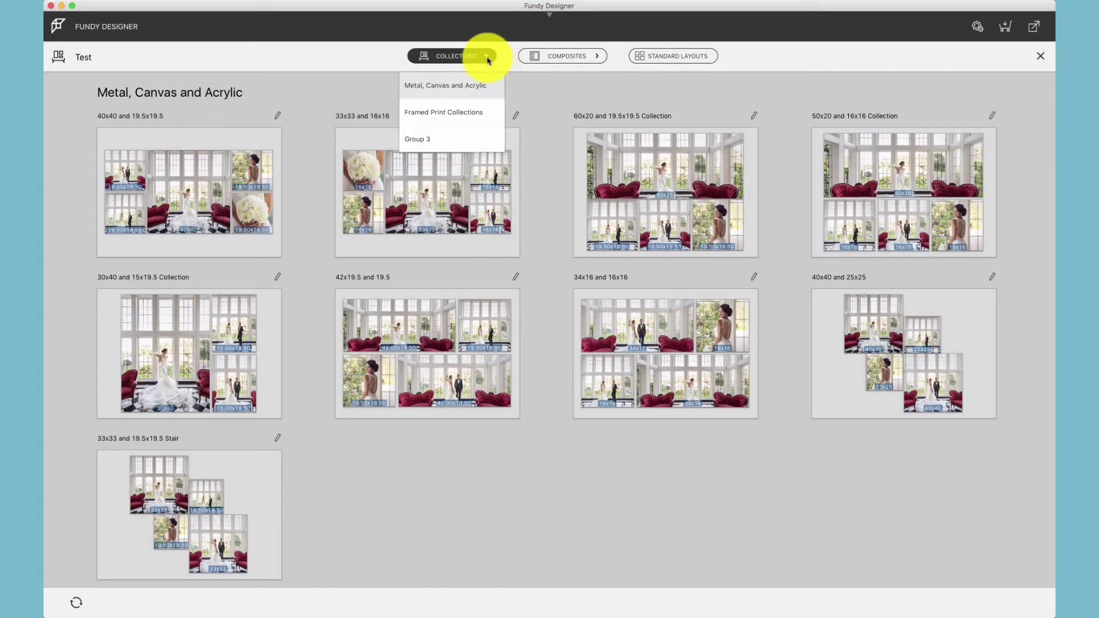
Step: Compare the Composites and Collections lists, then pick the Metal, Canvas and Acrylic group
left_click(578, 59)
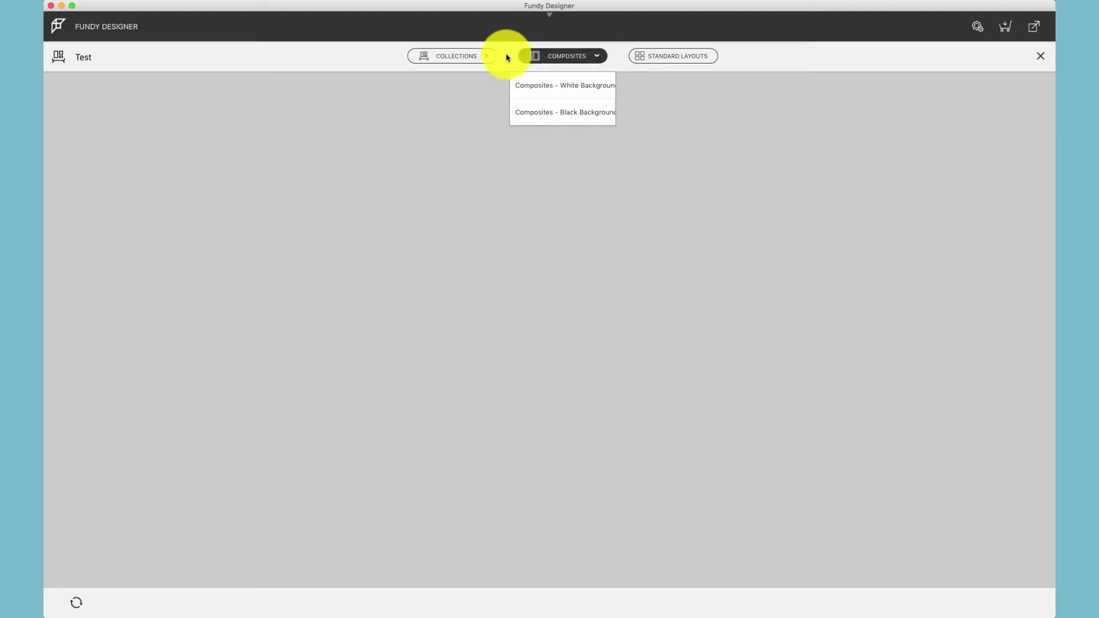
left_click(490, 58)
left_click(488, 57)
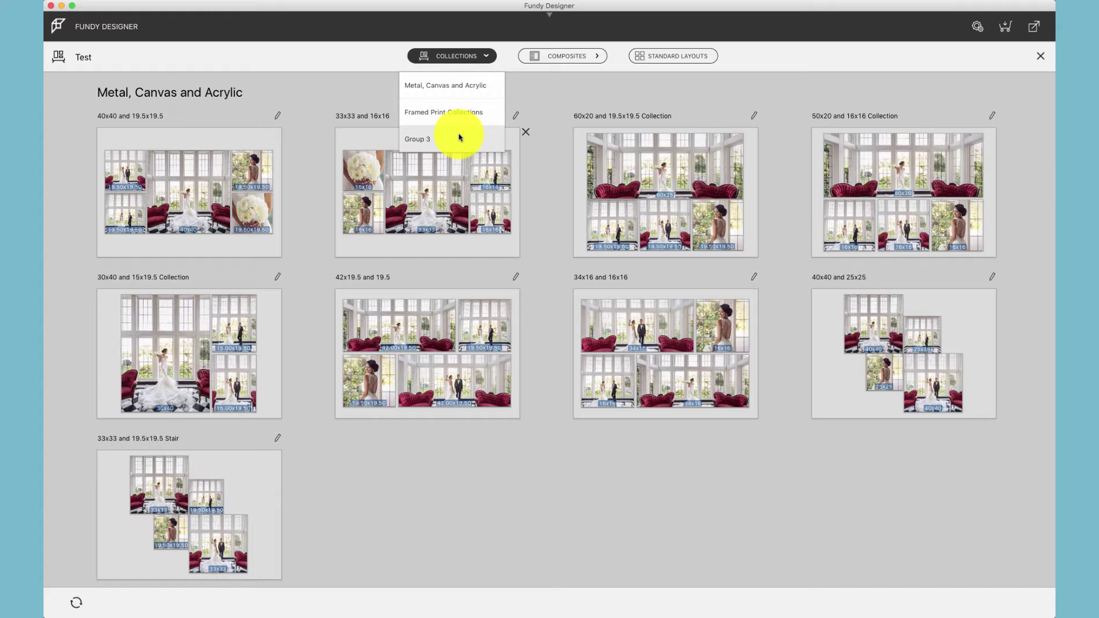
left_click(593, 59)
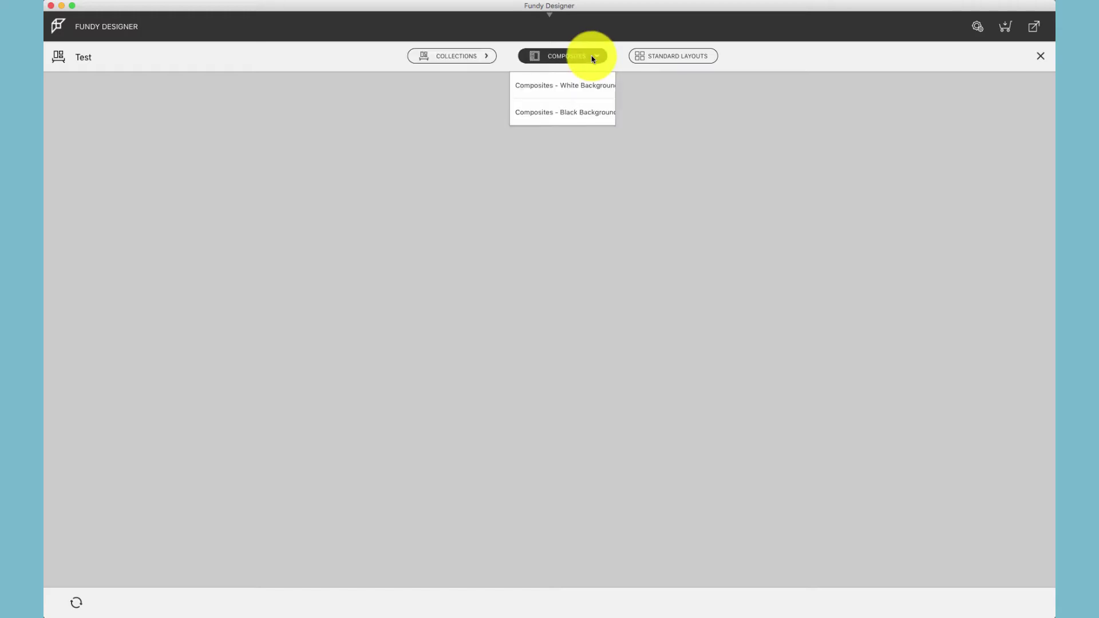
left_click(487, 59)
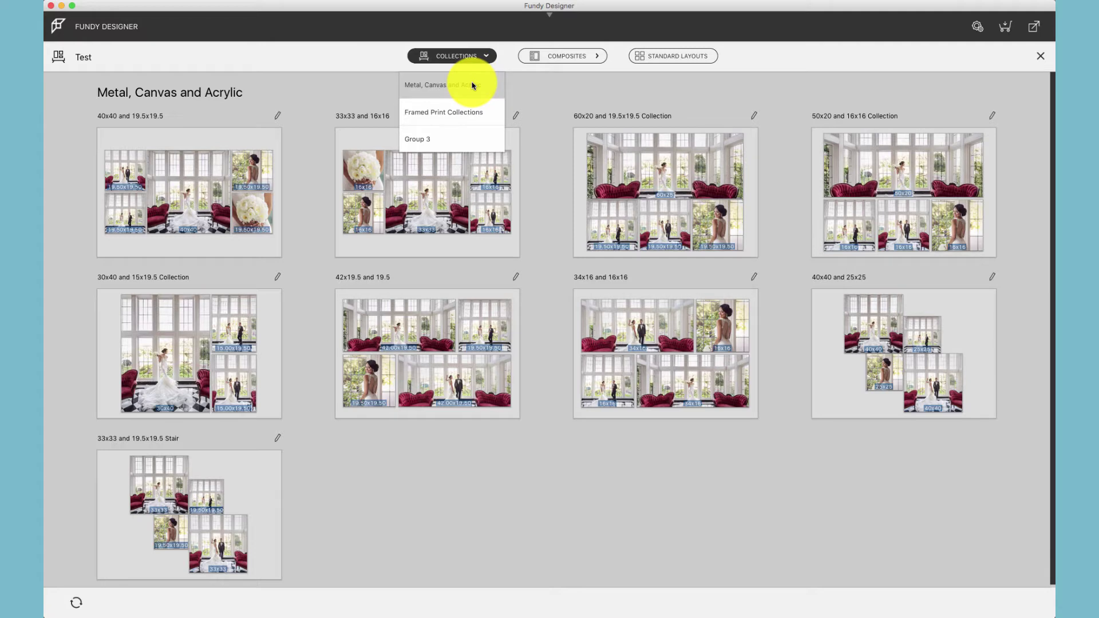
left_click(473, 86)
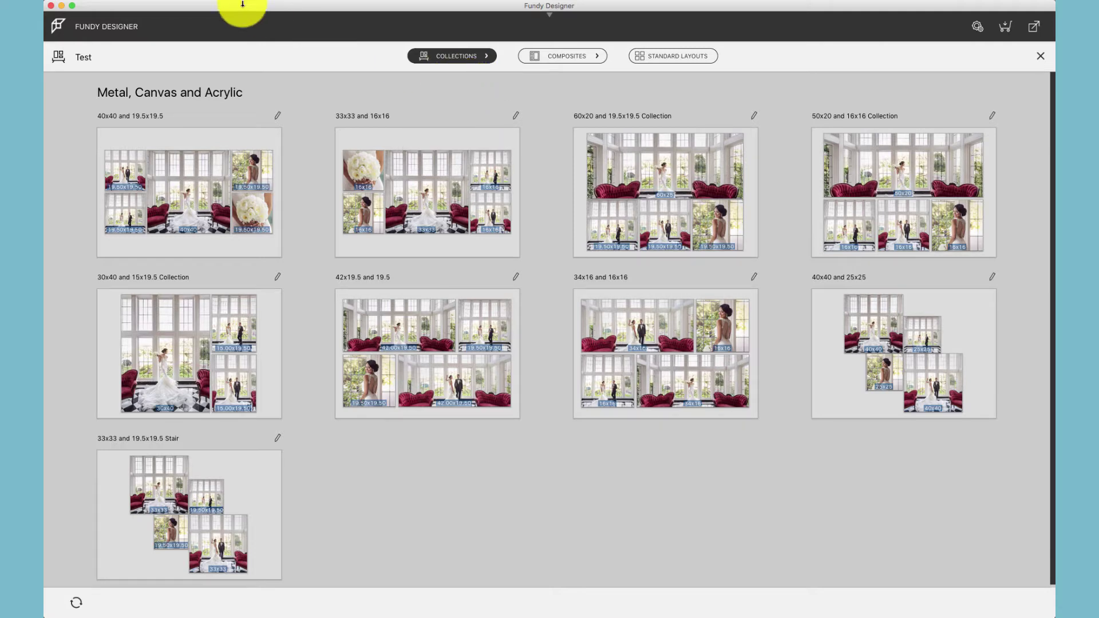
left_click(291, 5)
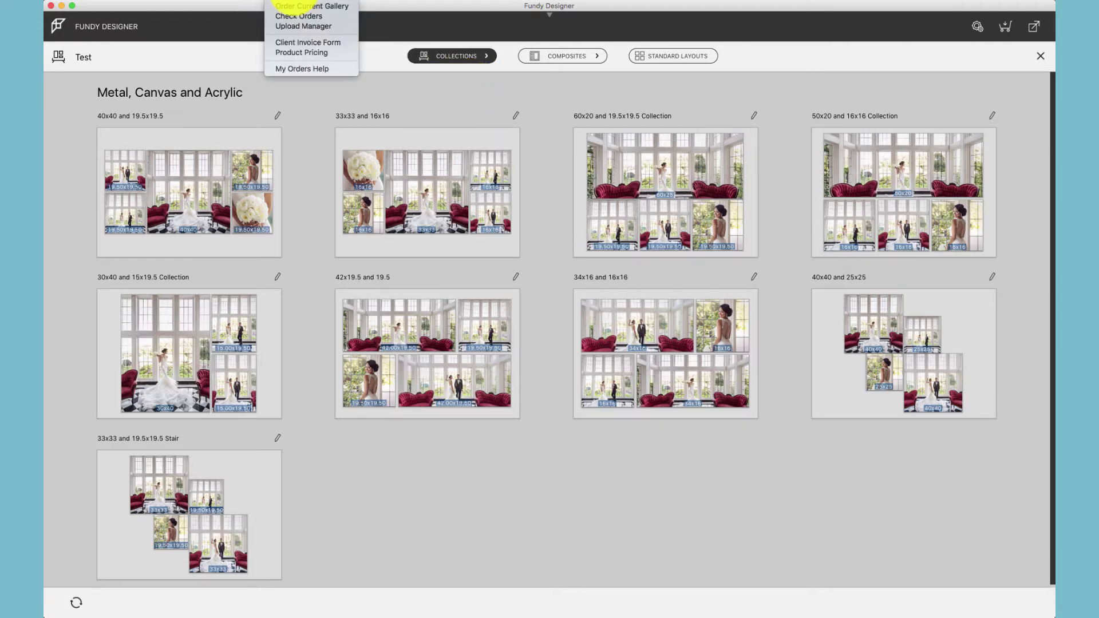
Step: Rename collection Group 3 to 'Extra Group', save, and check it in the collection groups list
left_click(297, 53)
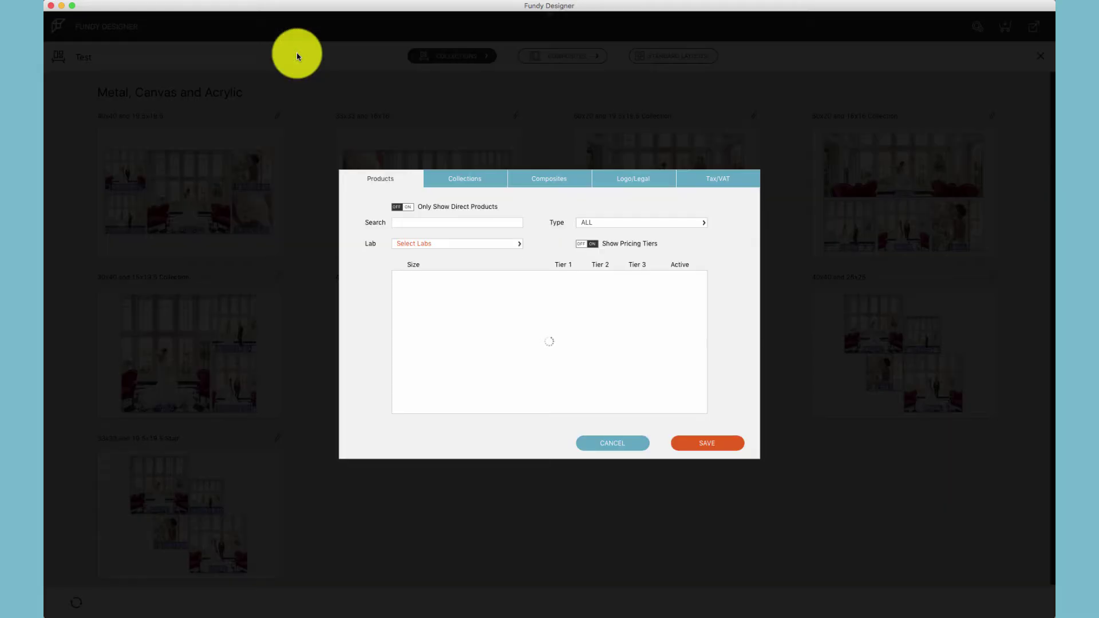
left_click(450, 179)
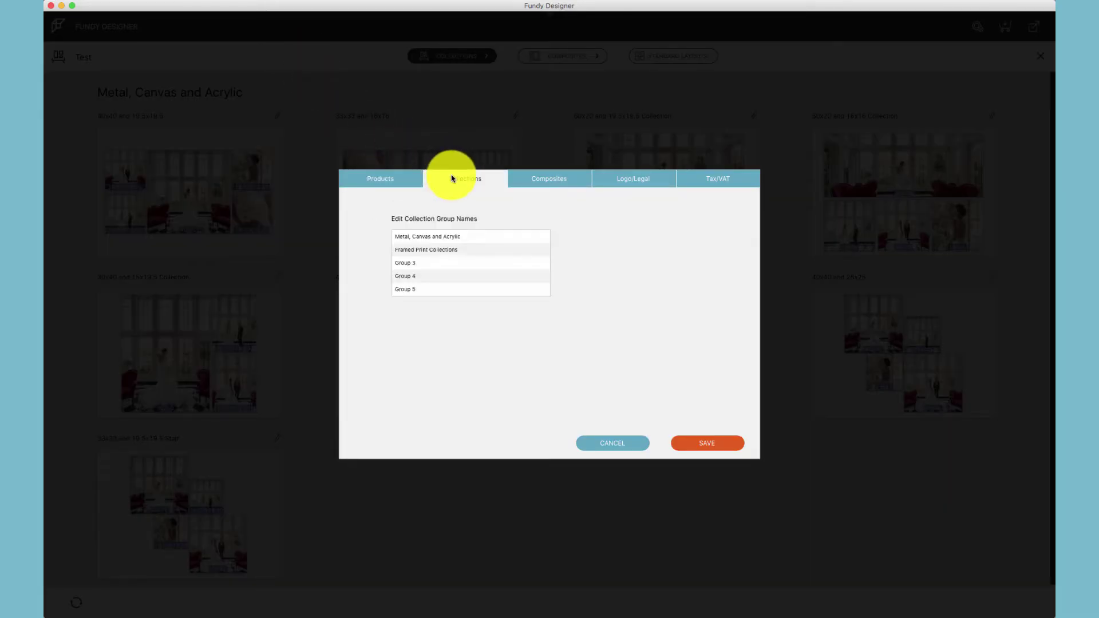
left_click(420, 263)
type("E")
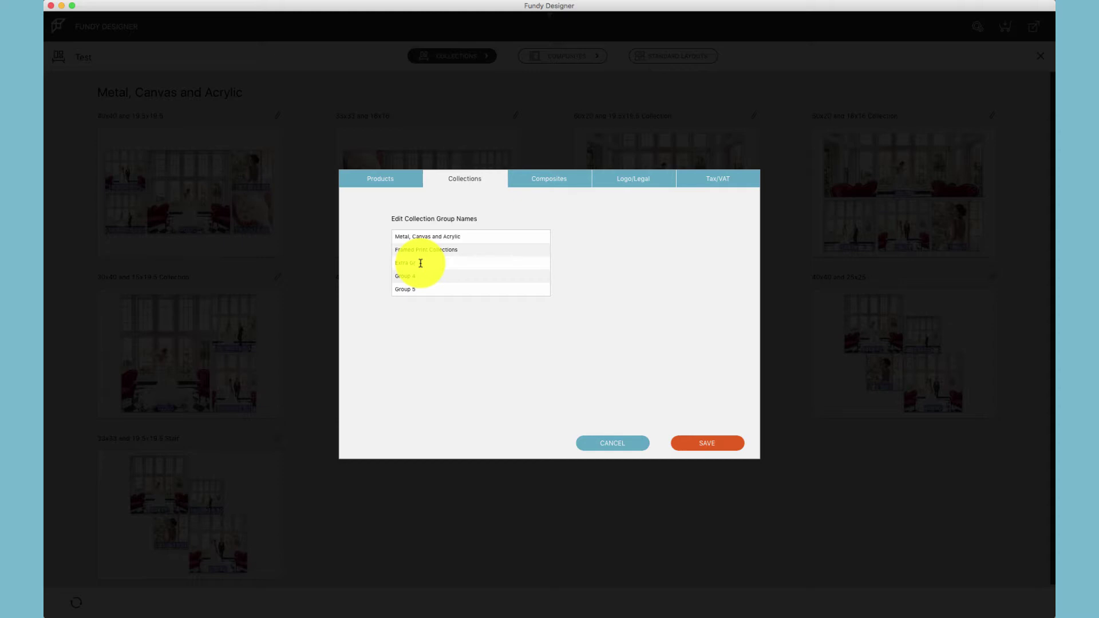
type("xtra Group")
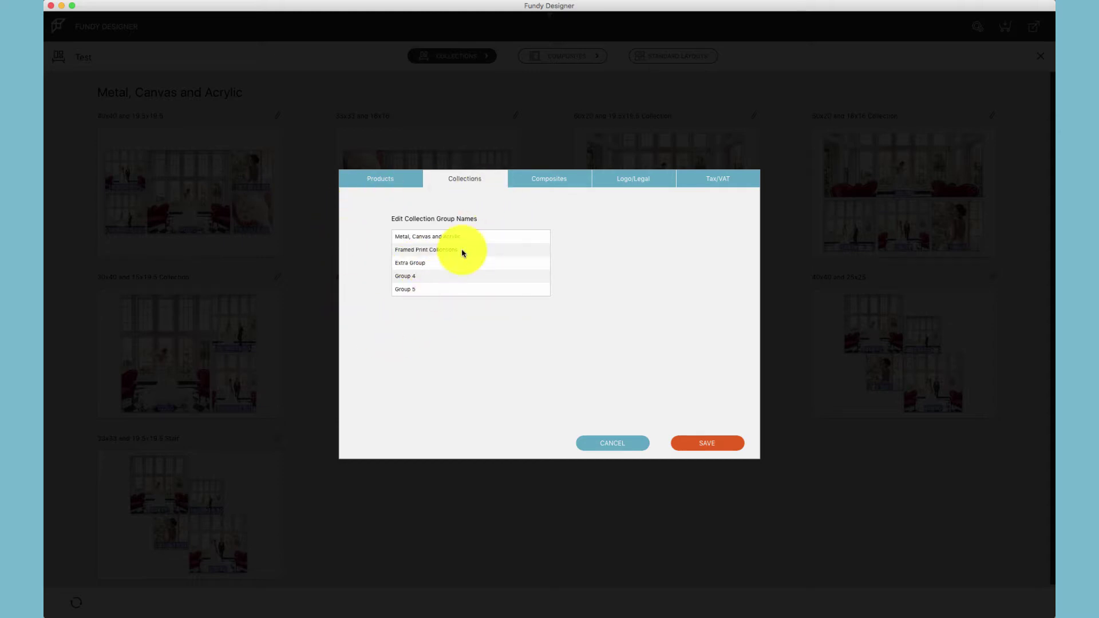
left_click(561, 177)
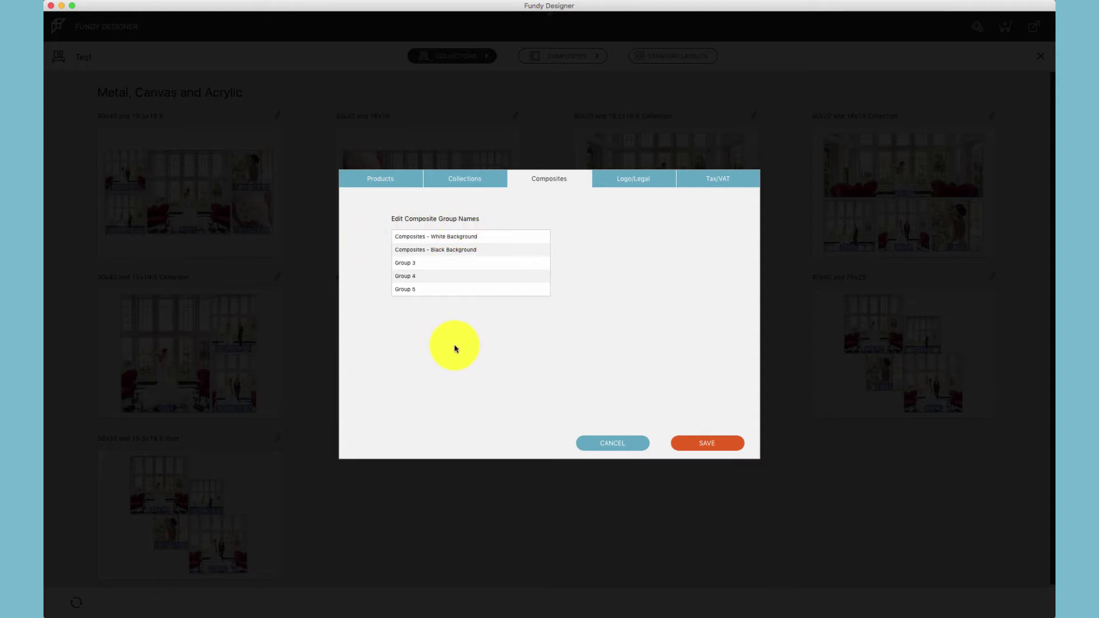
left_click(689, 446)
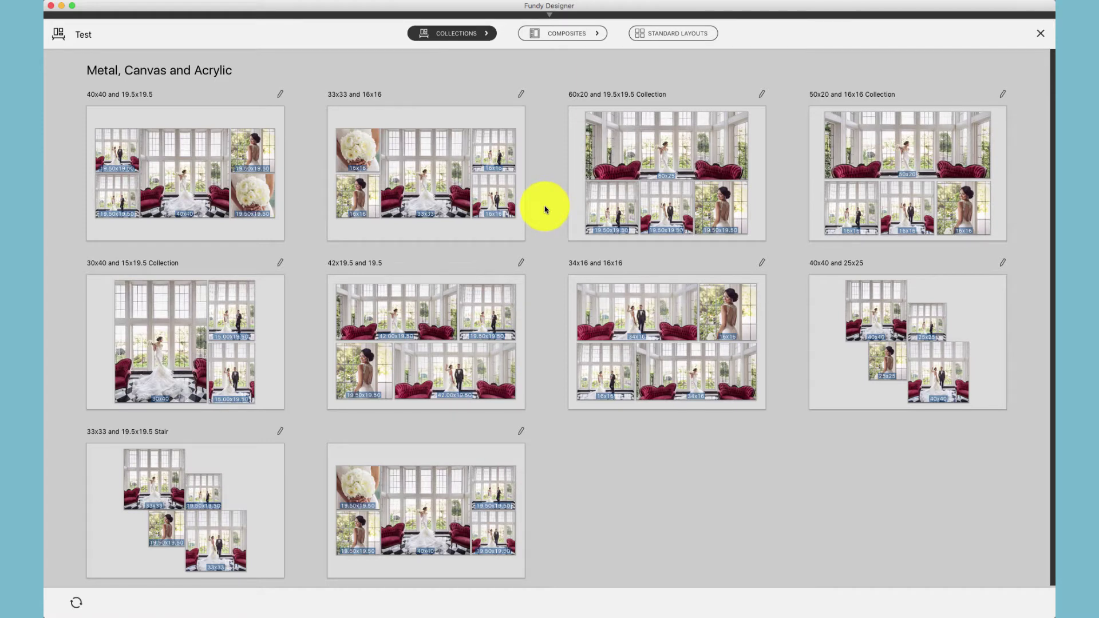
left_click(485, 32)
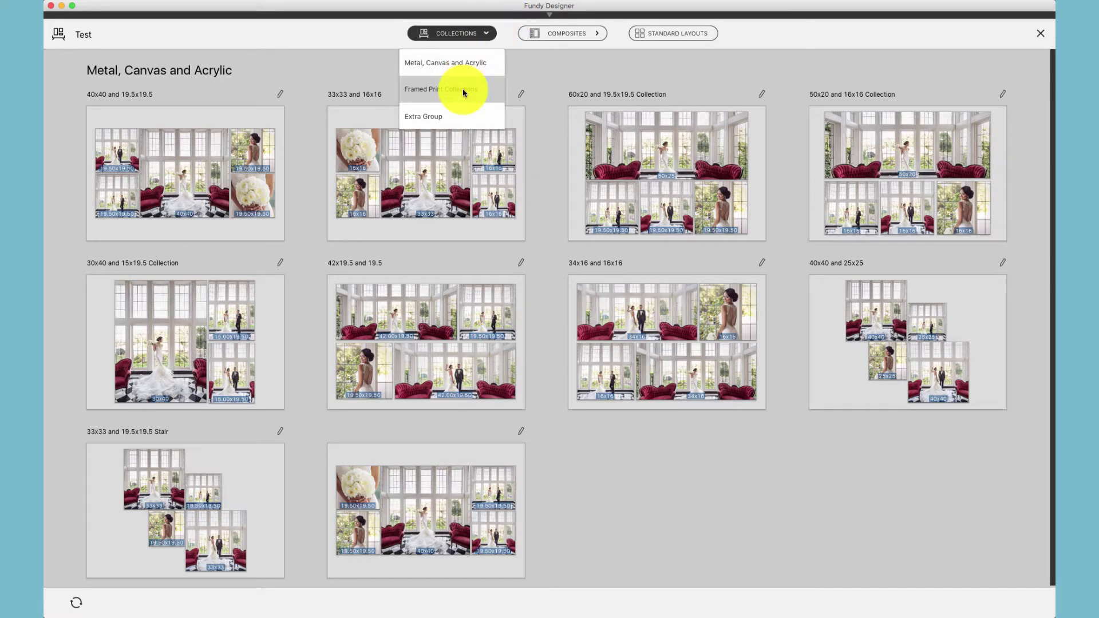
left_click(463, 91)
Step: Return to the Metal, Canvas and Acrylic group, keep Letter PDF paper size, and save Logo/Legal
left_click(484, 32)
left_click(458, 62)
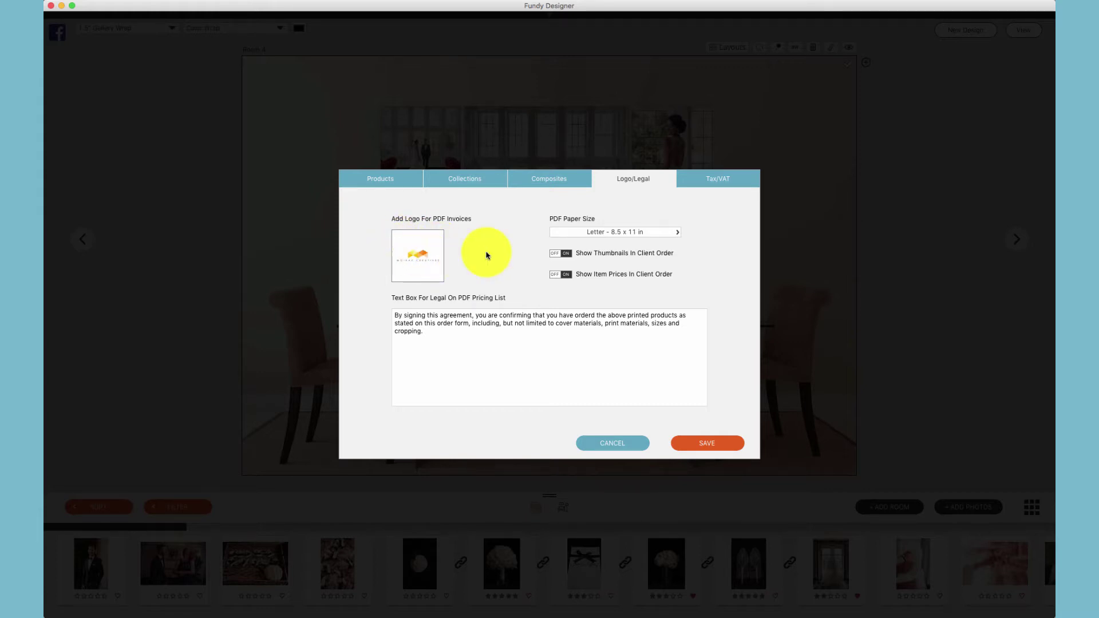
left_click(570, 233)
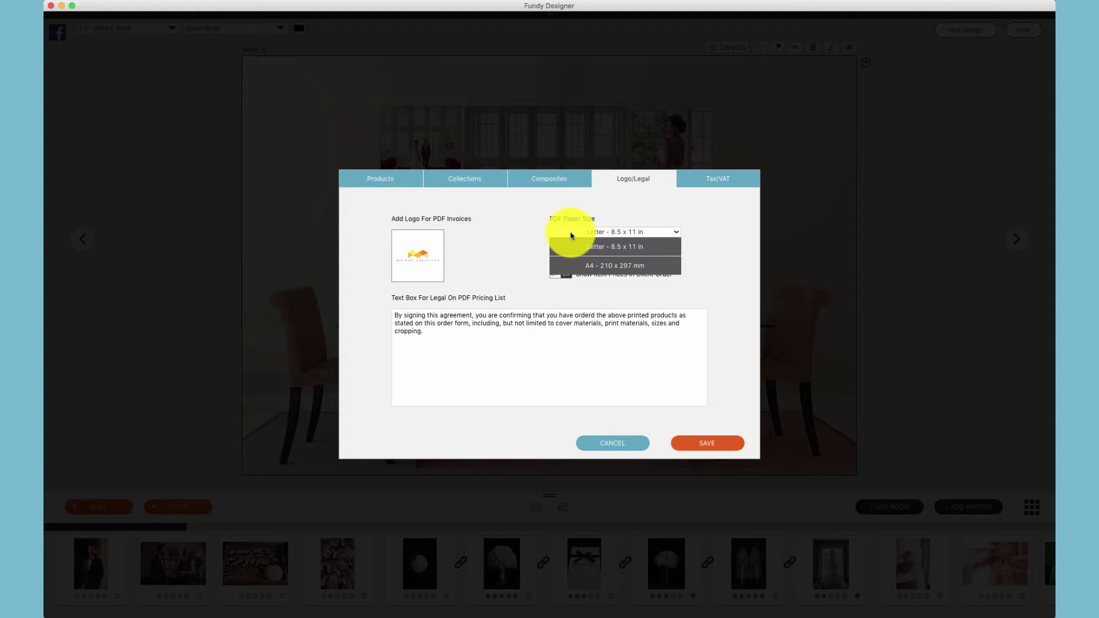
left_click(571, 235)
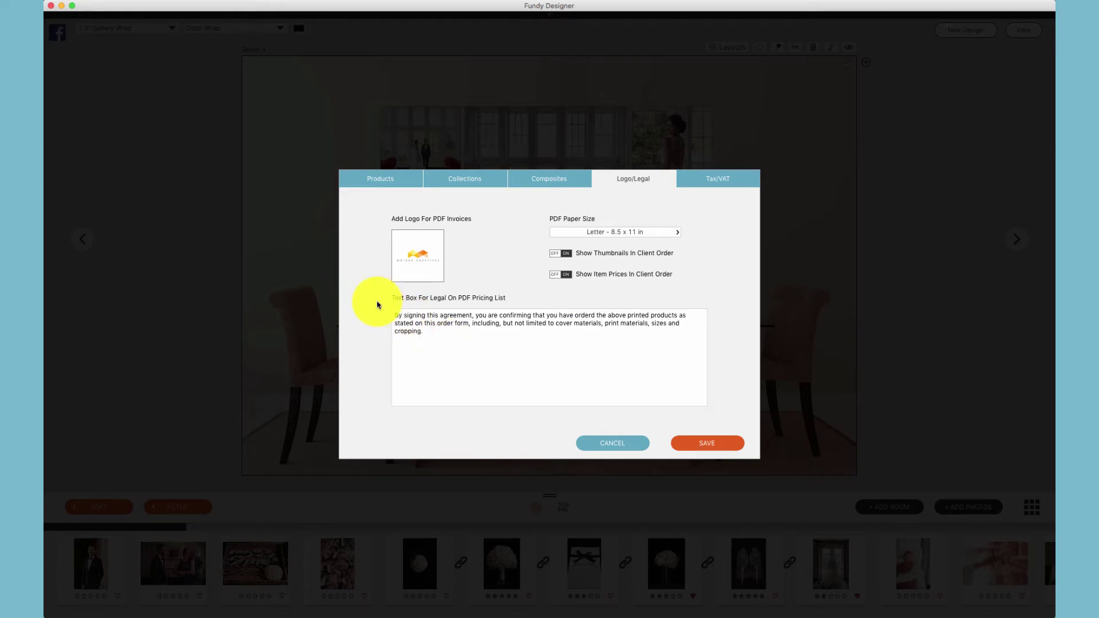
left_click(714, 443)
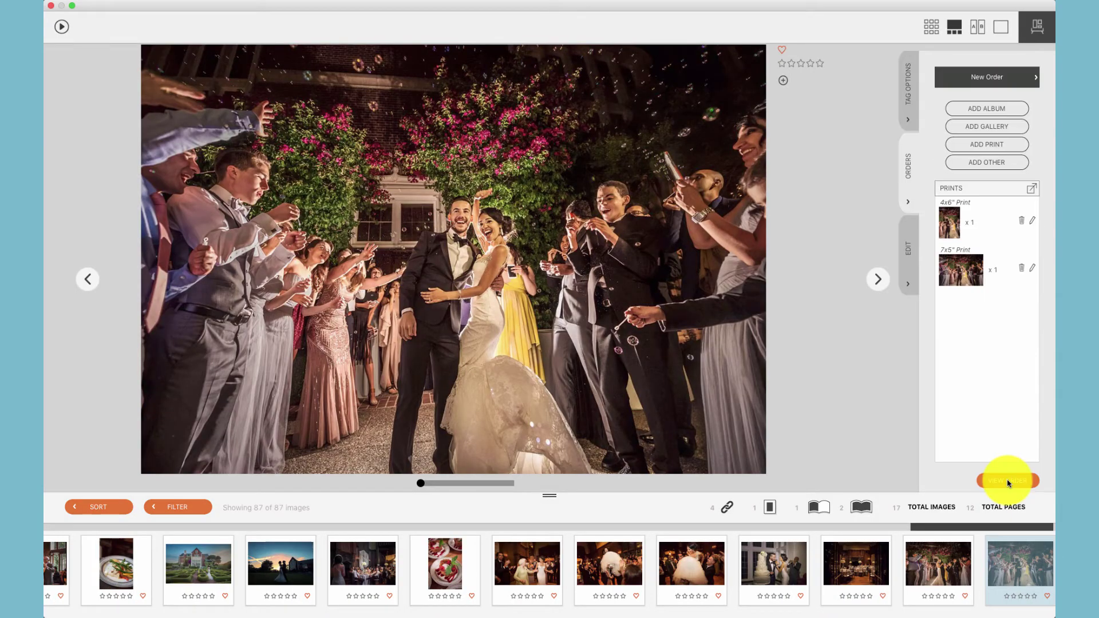
Step: Turn off Show Item Prices In Client Order on the Logo/Legal tab and save
left_click(1008, 479)
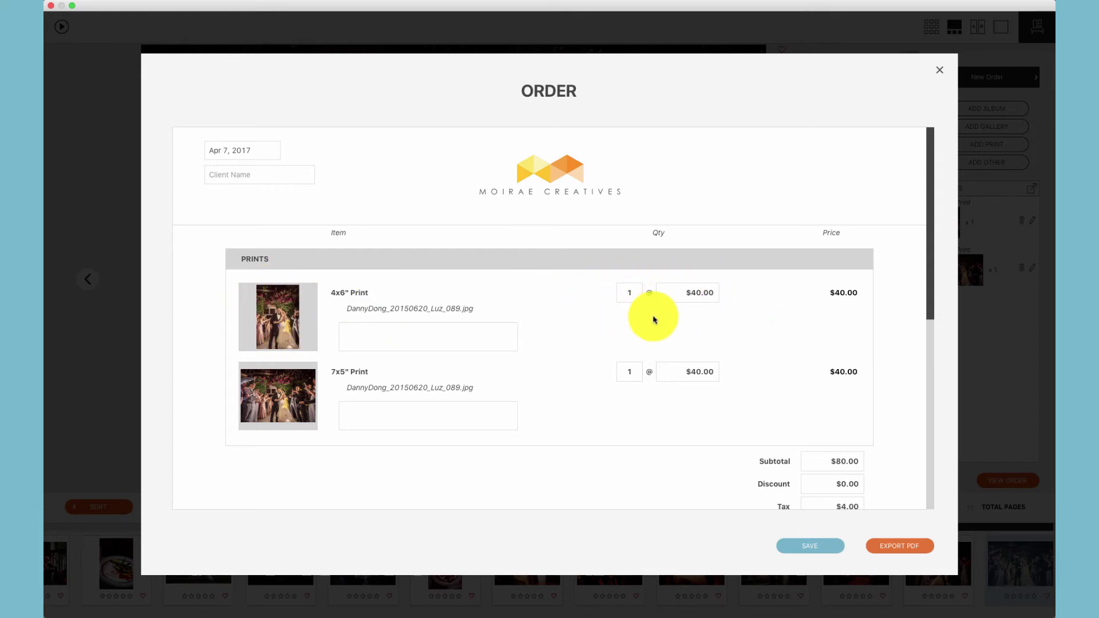
scroll(651, 315, "down", 5)
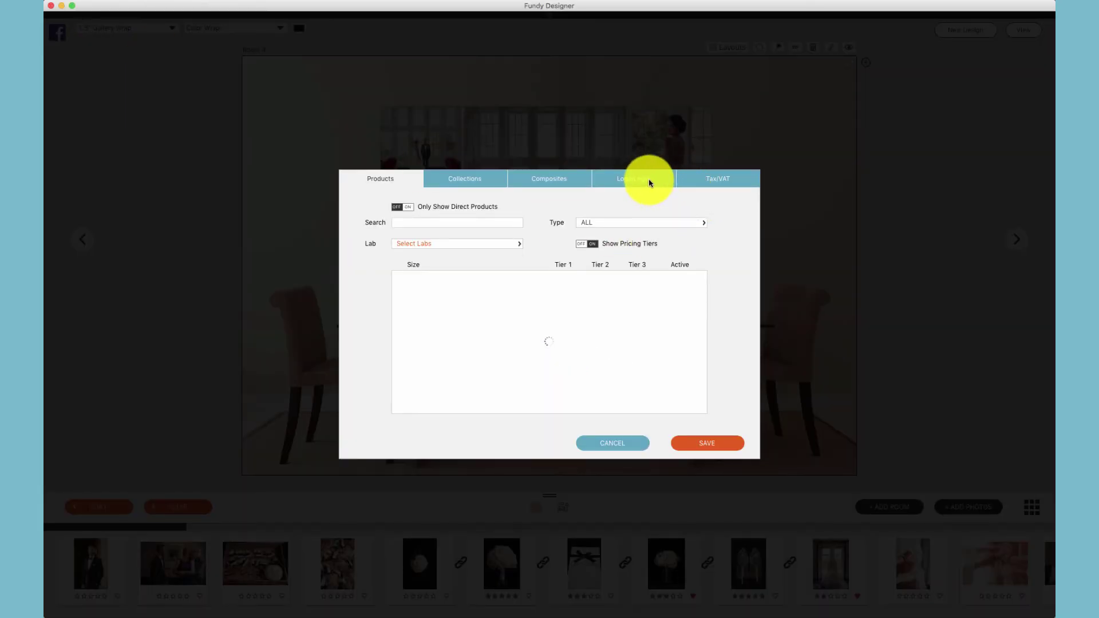
left_click(645, 179)
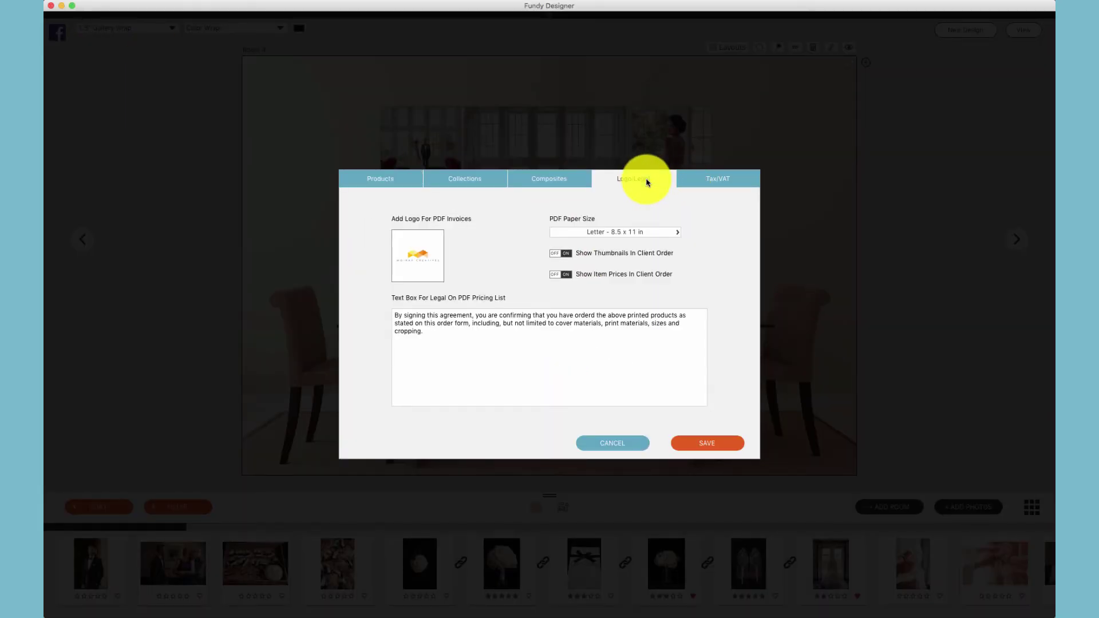
left_click(560, 275)
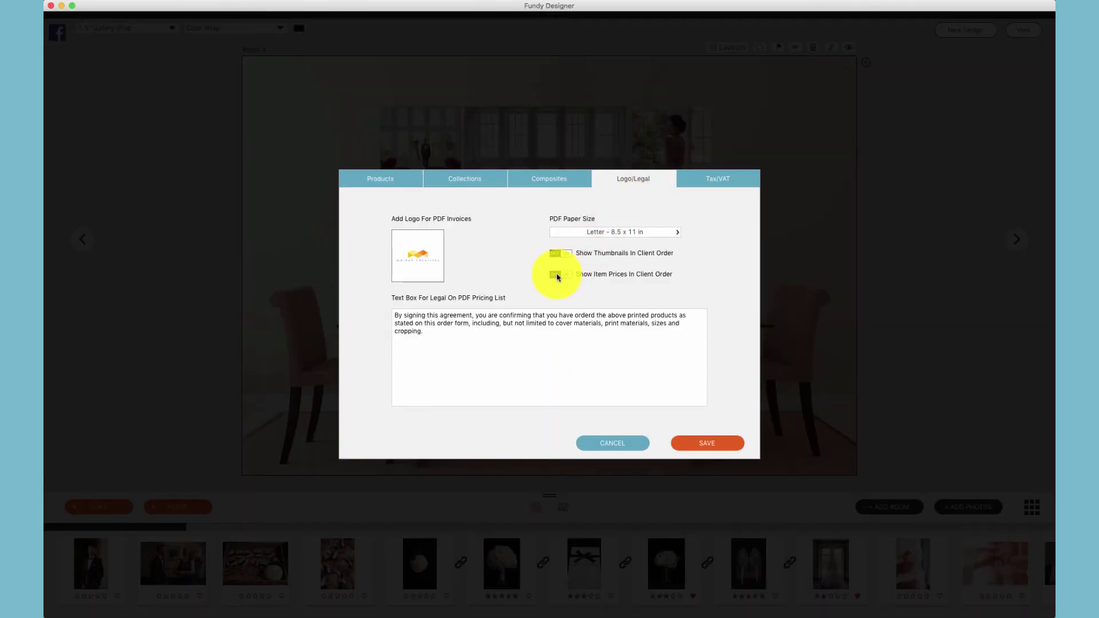
left_click(709, 449)
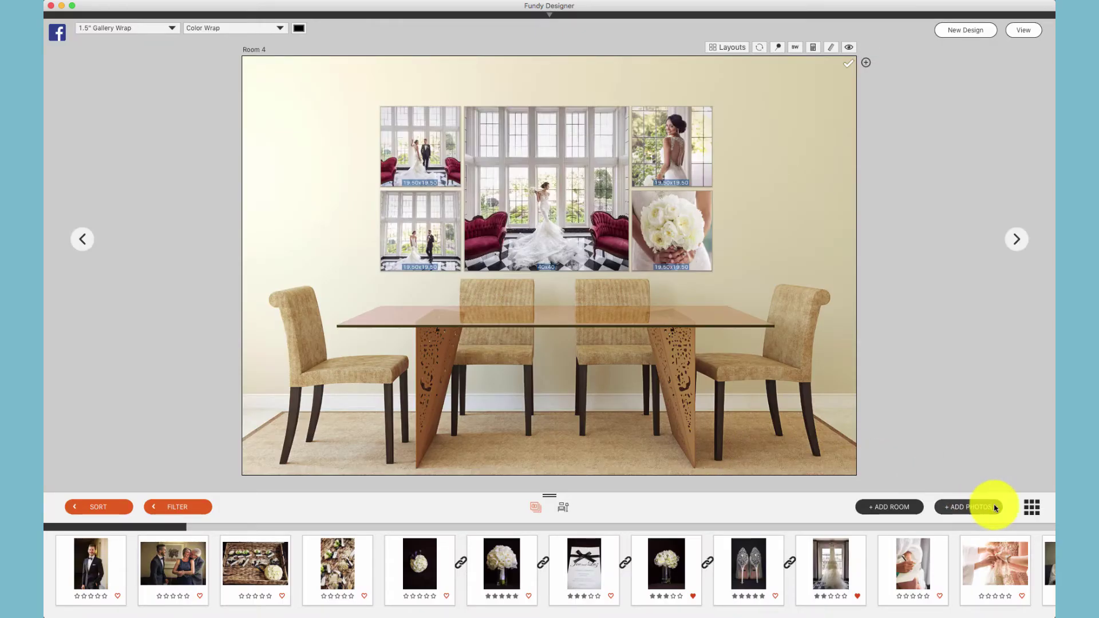
left_click(1032, 507)
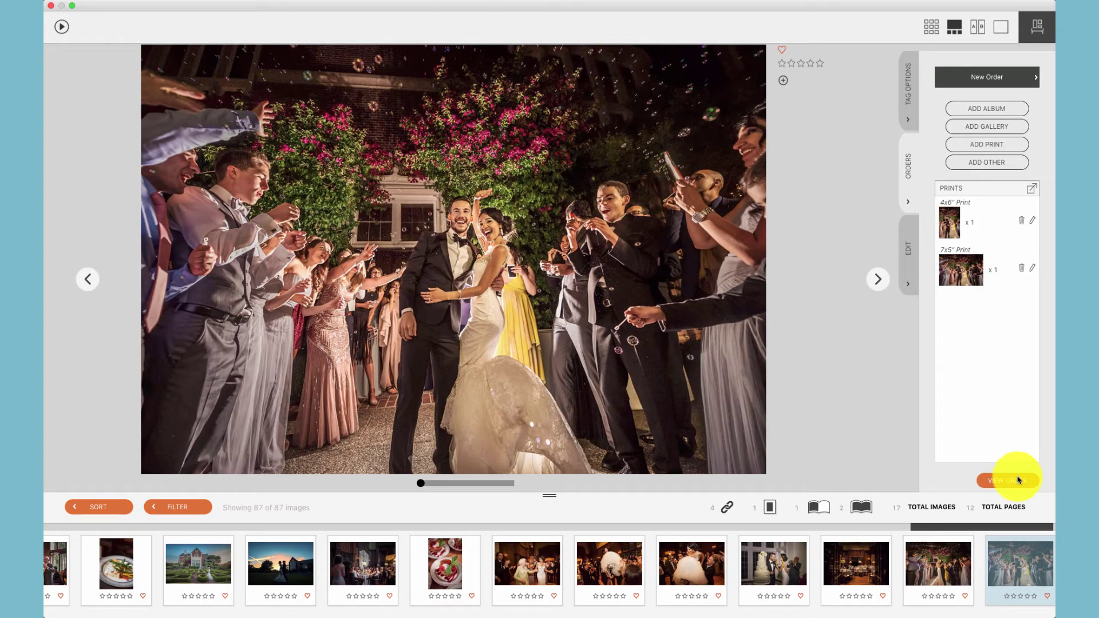
Step: Open the client order and confirm the unpriced items total $84.00
left_click(1014, 480)
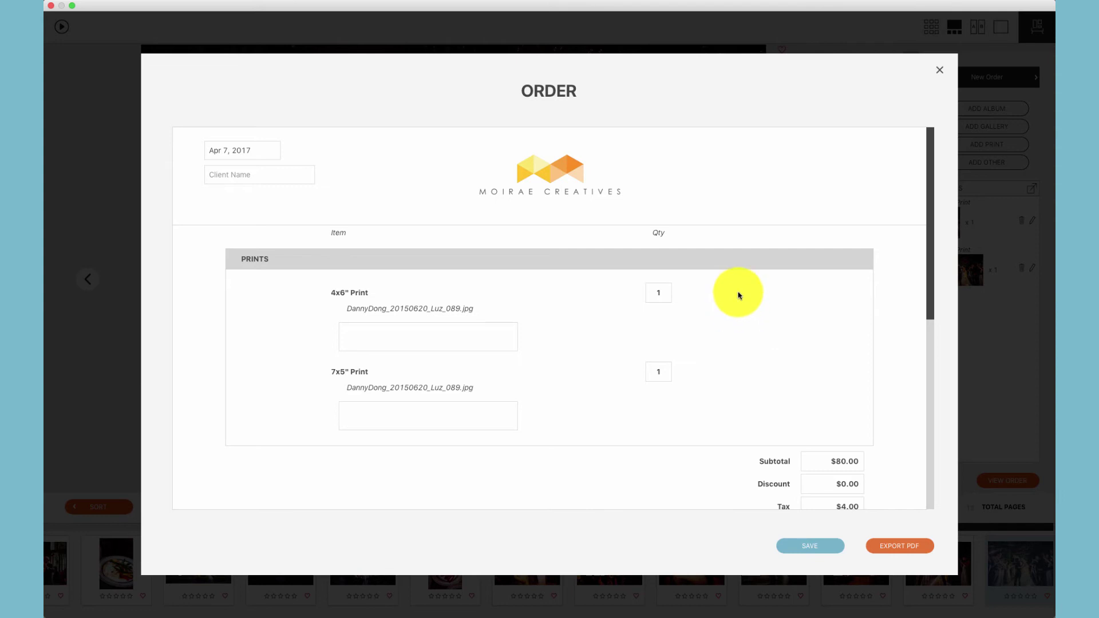
scroll(707, 373, "down", 3)
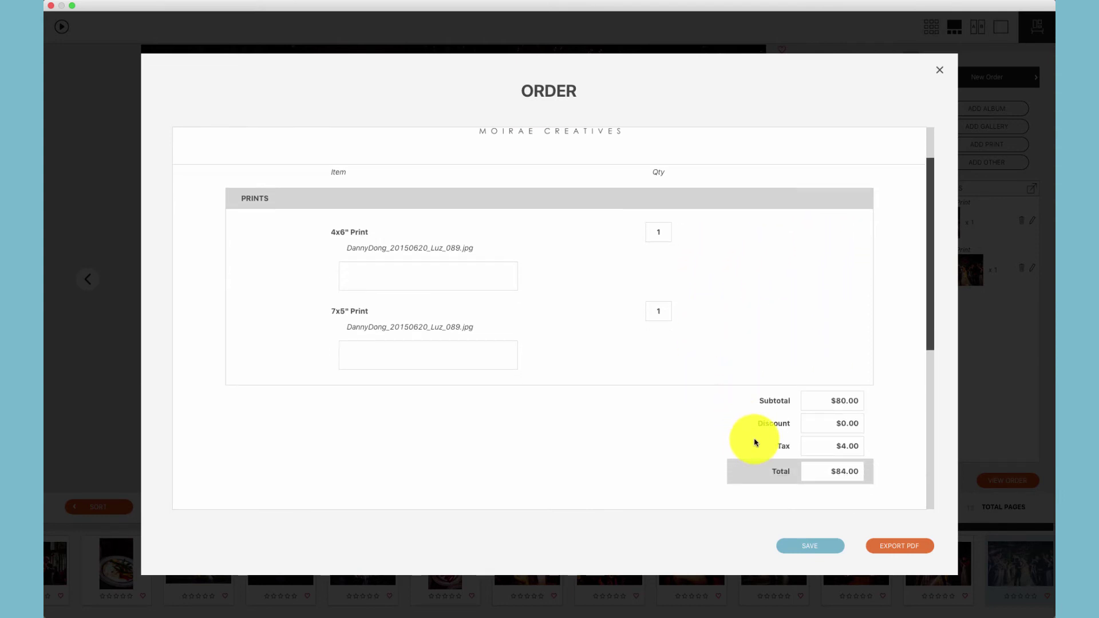
scroll(611, 395, "down", 3)
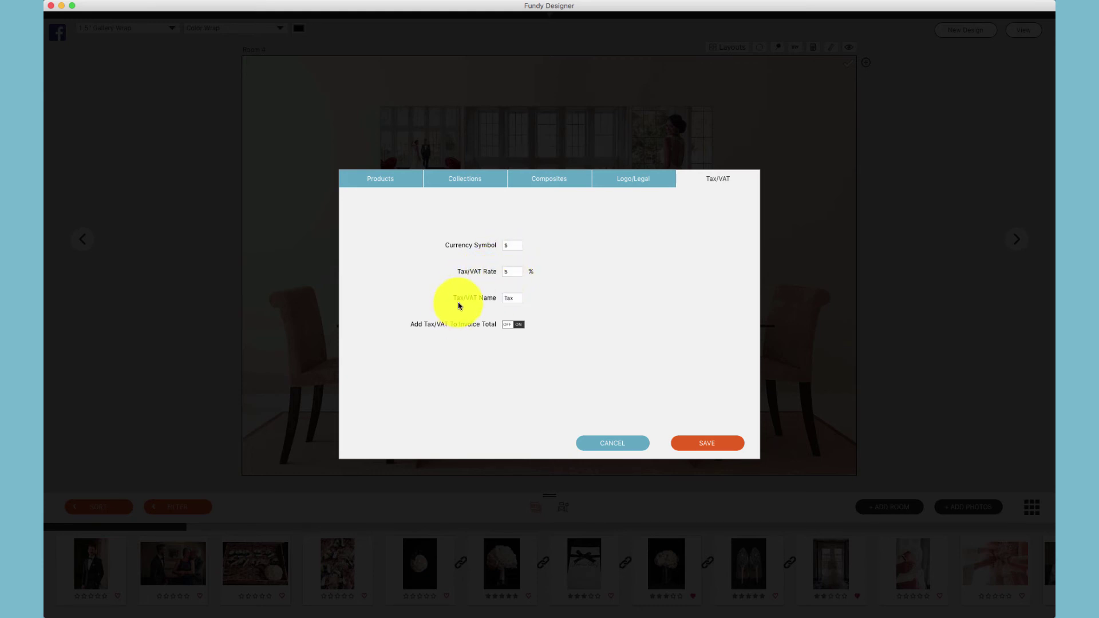
Step: Rename the Tax/VAT entry to 'Tax' and toggle adding it to the invoice total
key("BackSpace")
key("BackSpace")
key("BackSpace")
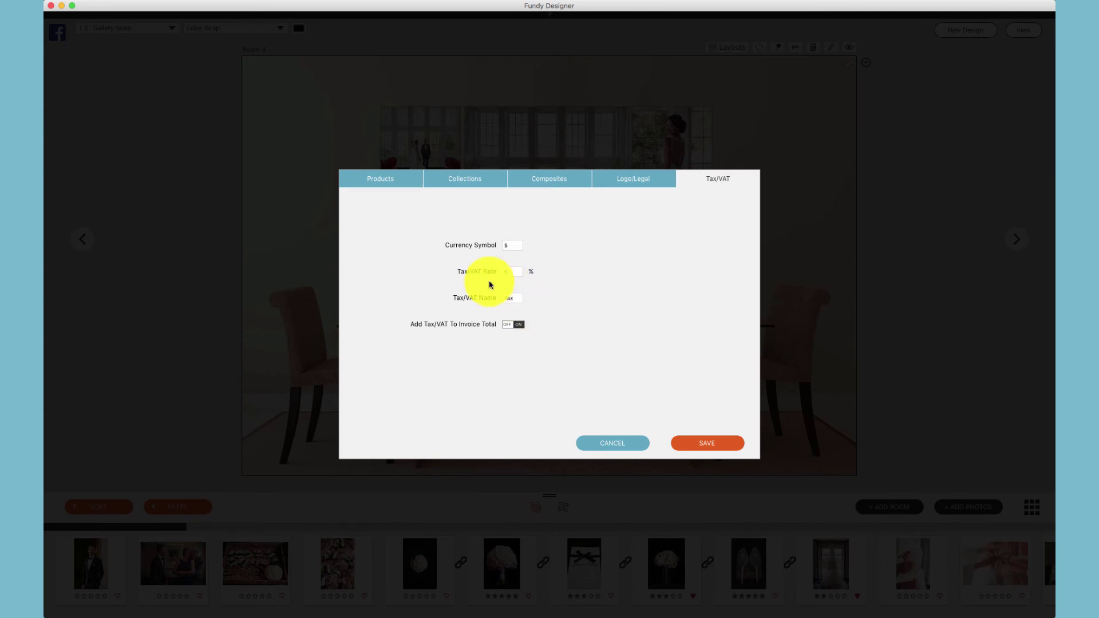
type("Tax")
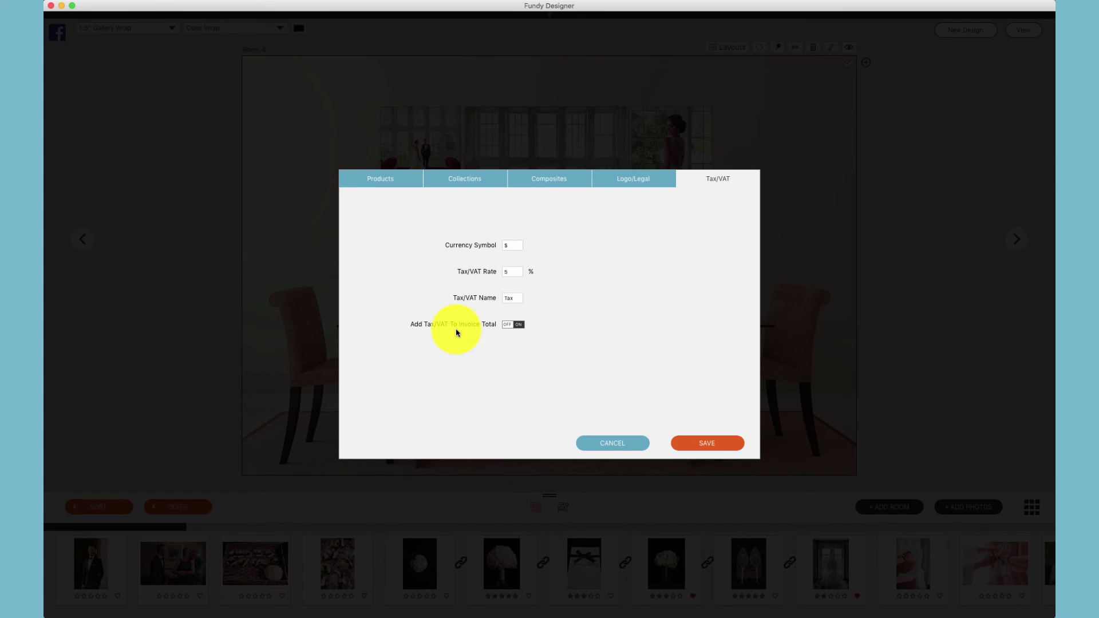
left_click(524, 331)
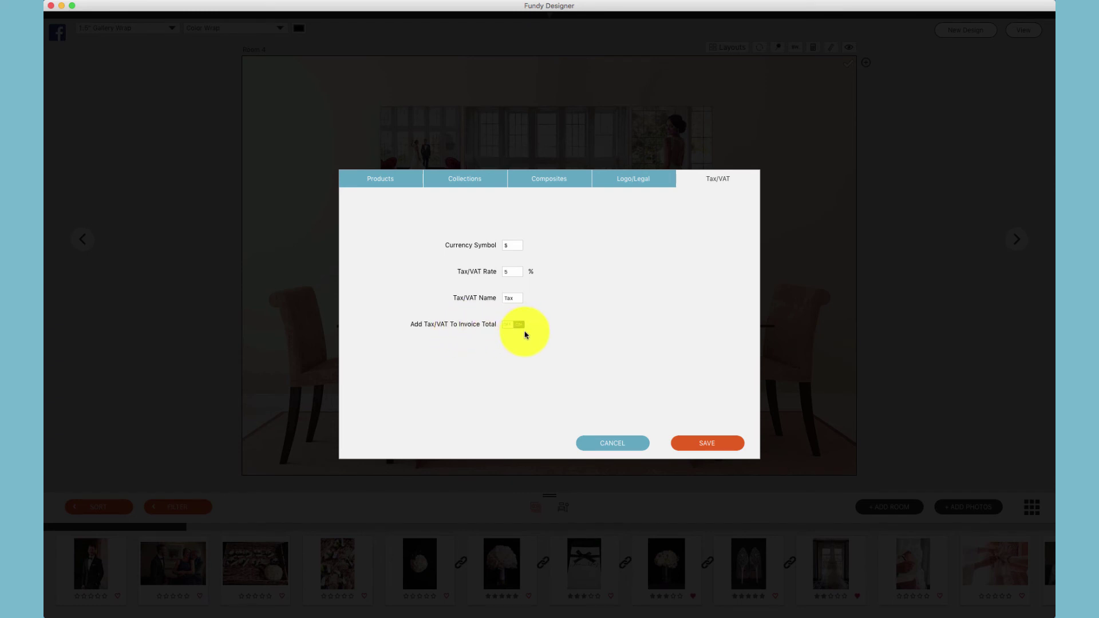